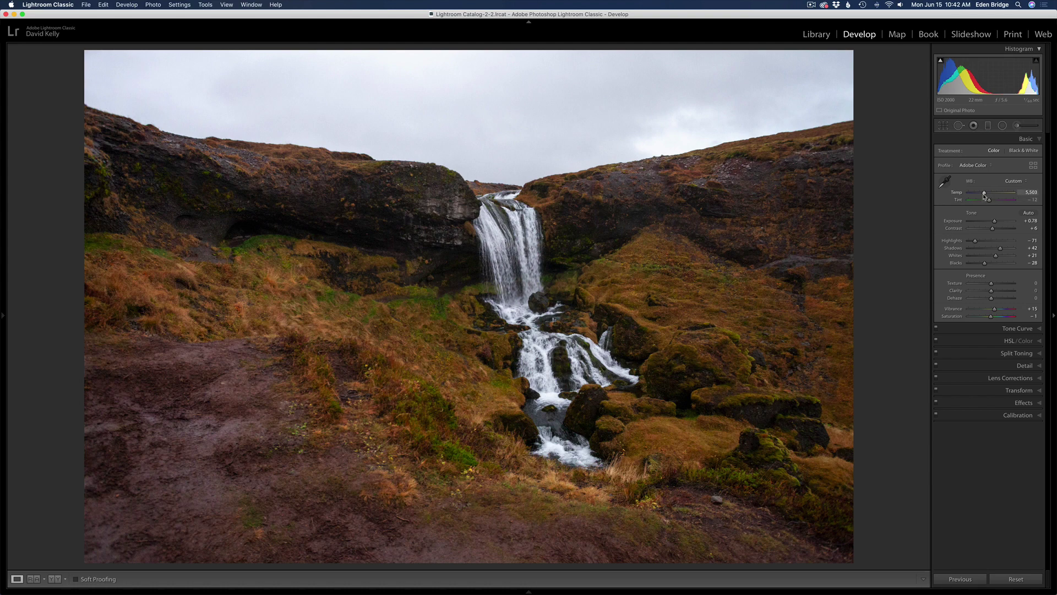
- Review the waterfall photo's Detail, Lens Corrections and Basic settings, and compare the edit with the unedited version
click(1024, 366)
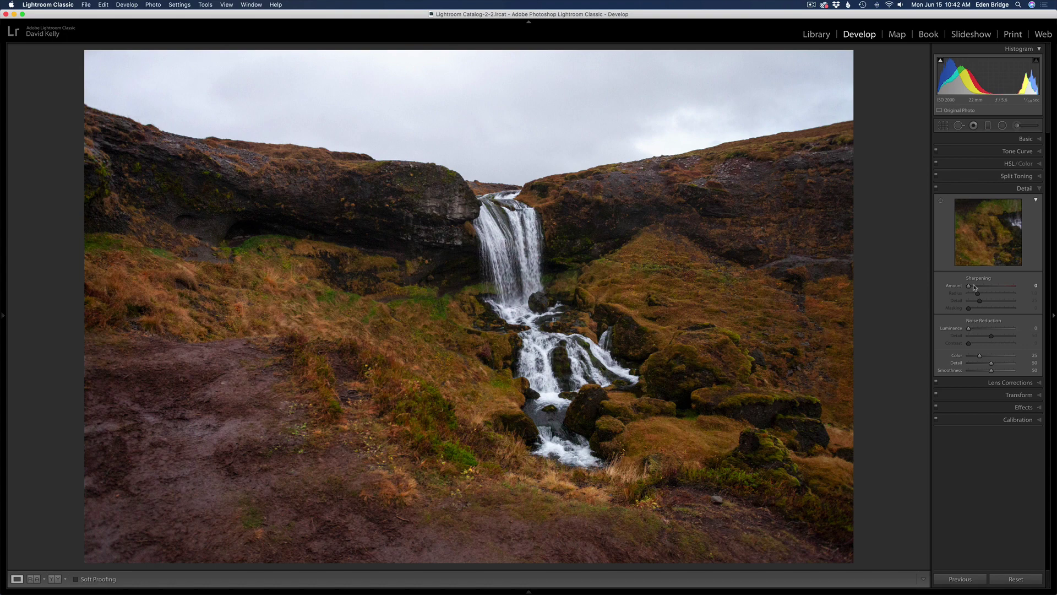
click(1007, 190)
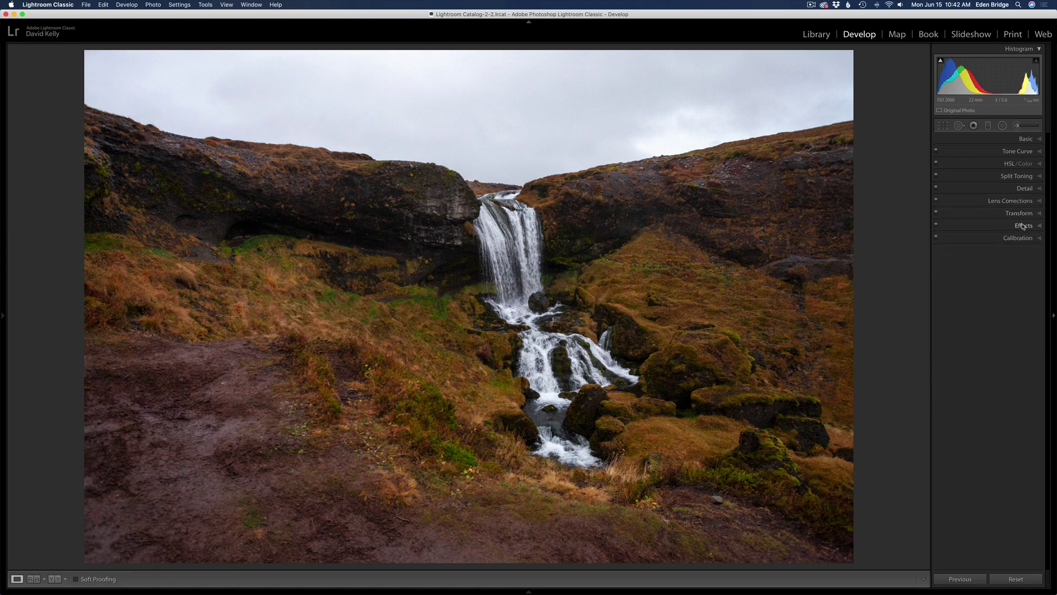
click(1024, 202)
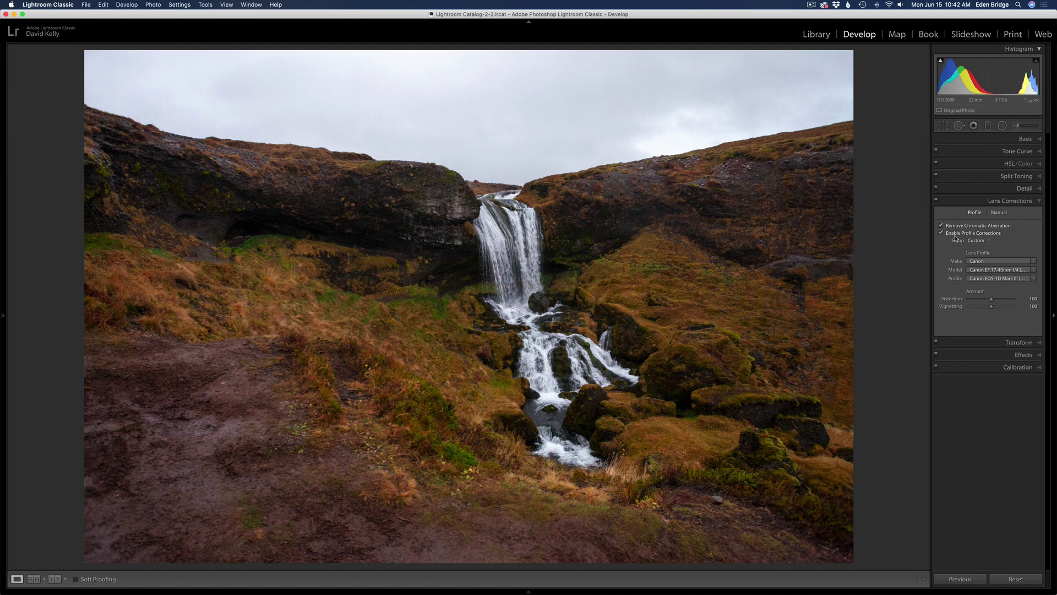
click(980, 201)
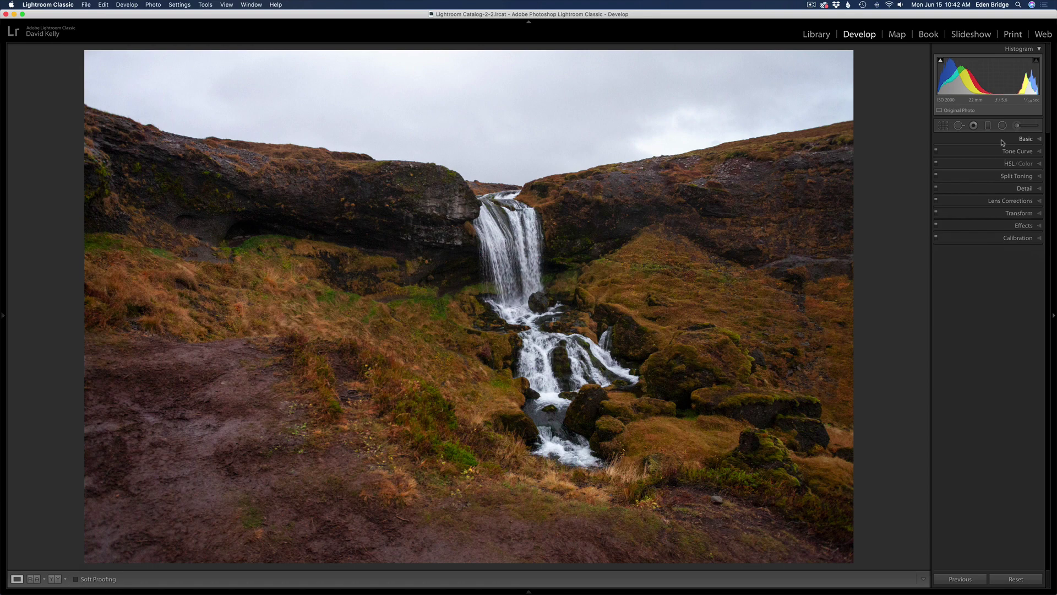
click(1002, 142)
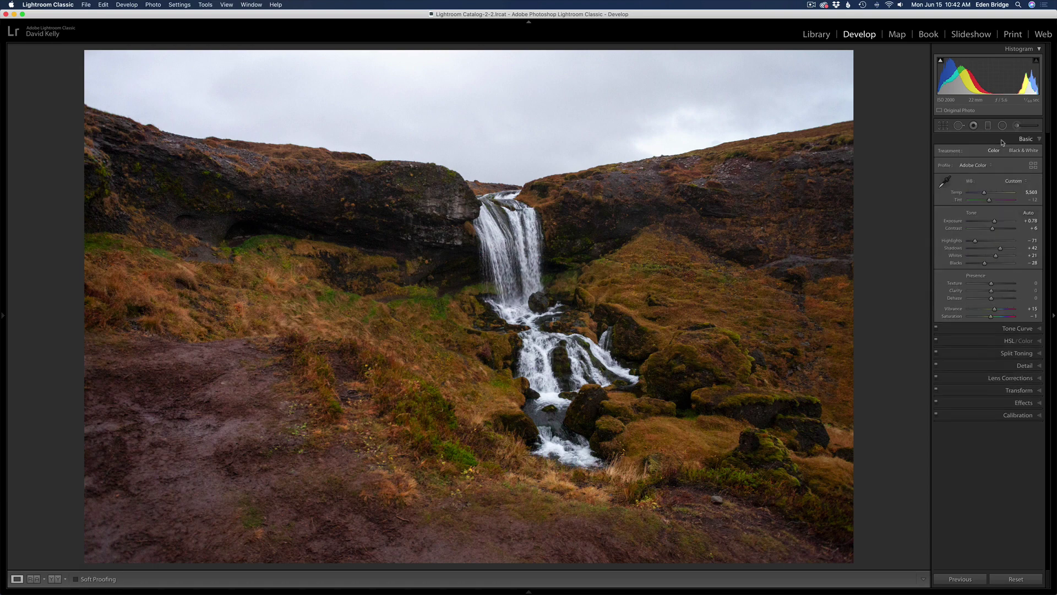
key(backslash)
key(backslash)
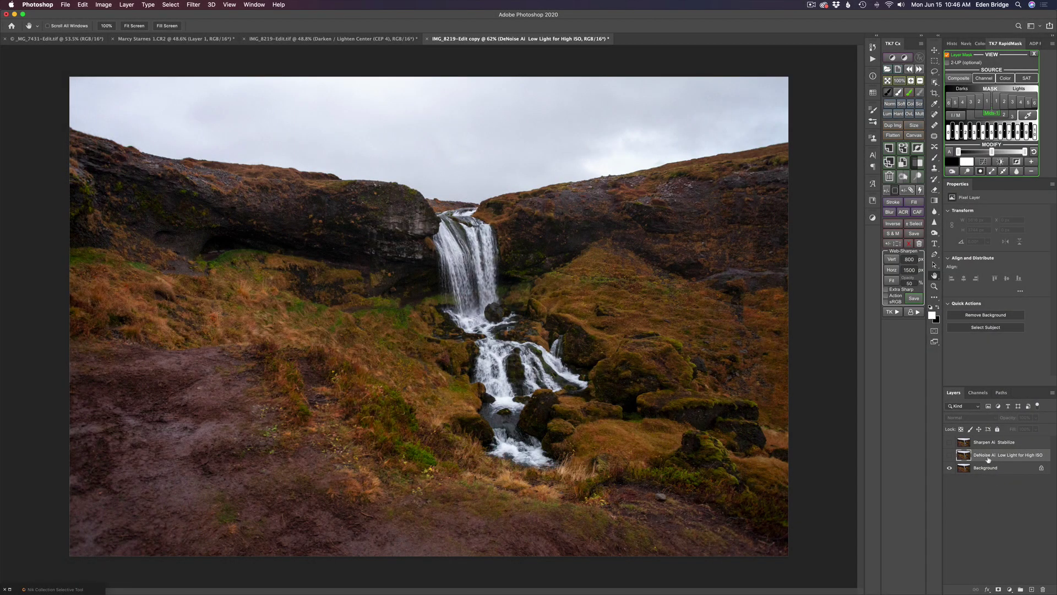
- In Photoshop, show the DeNoise AI and Sharpen AI layers while inspecting the noise and detail near the waterfall up close
scroll(461, 346, up, 8)
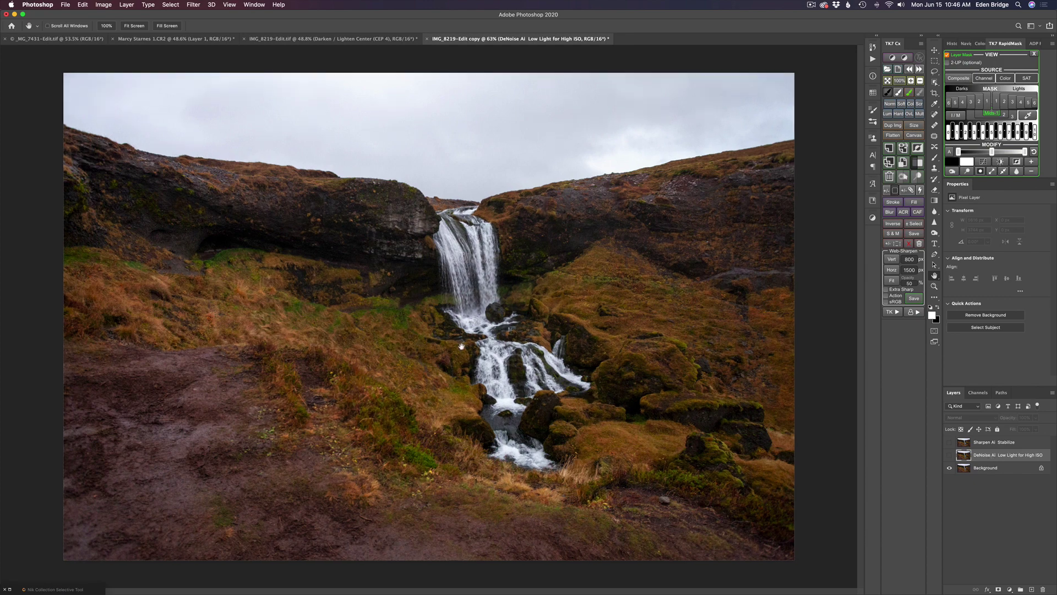
scroll(494, 335, up, 3)
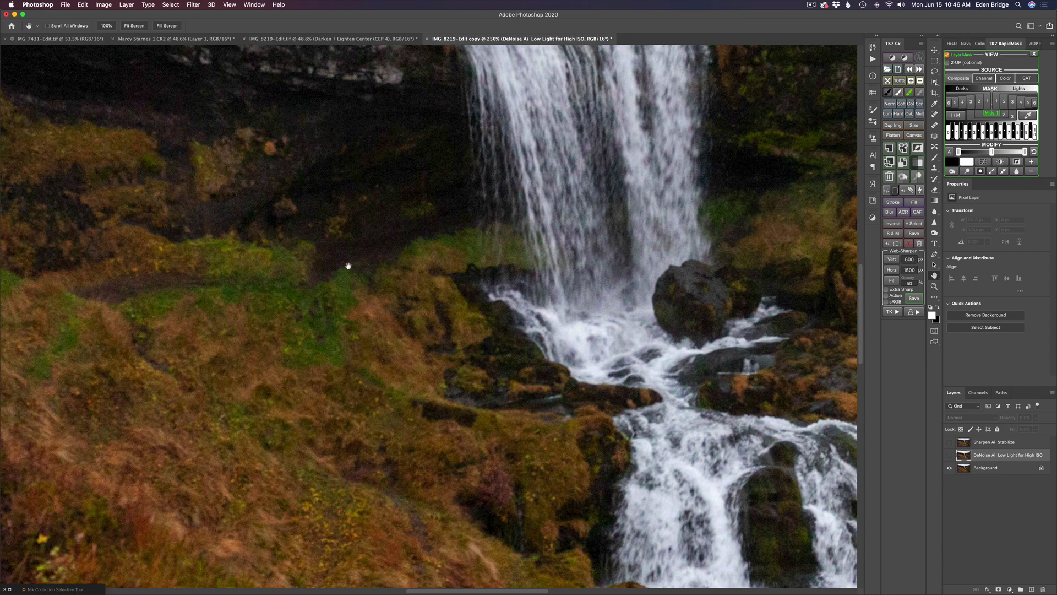
scroll(356, 263, up, 2)
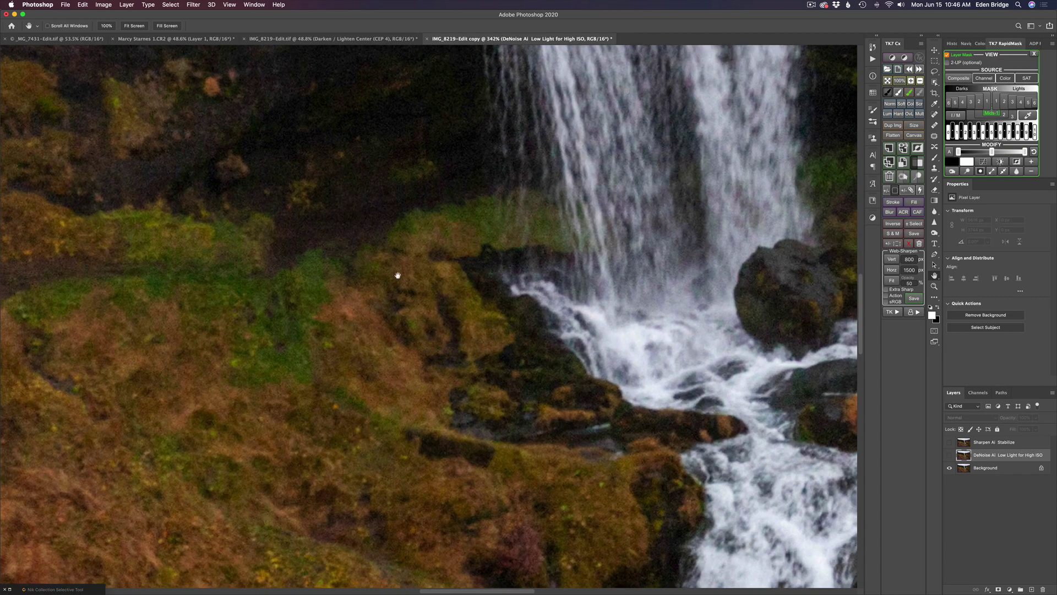
click(949, 456)
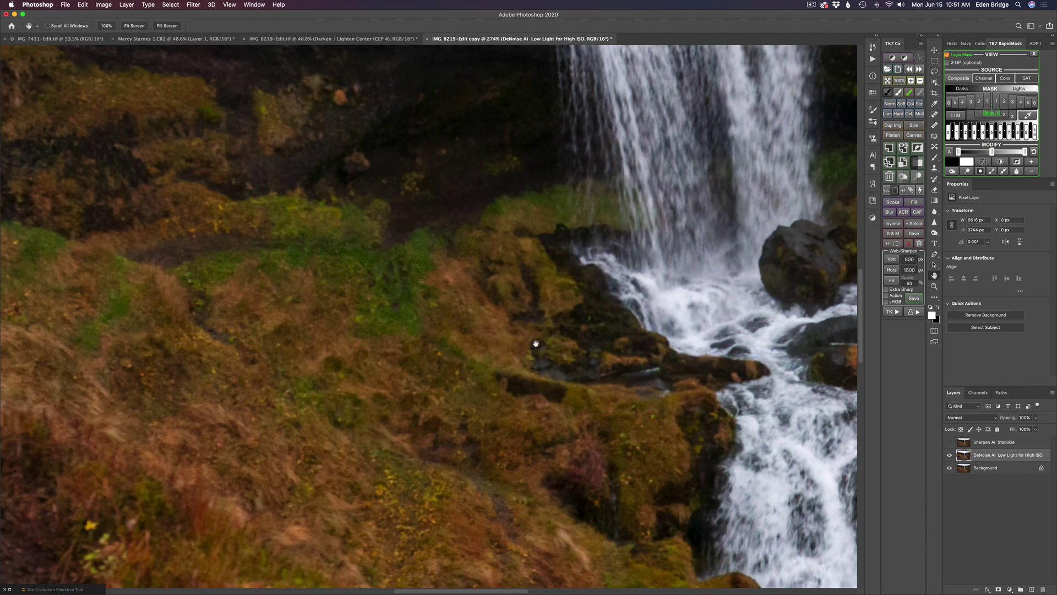
scroll(534, 346, down, 5)
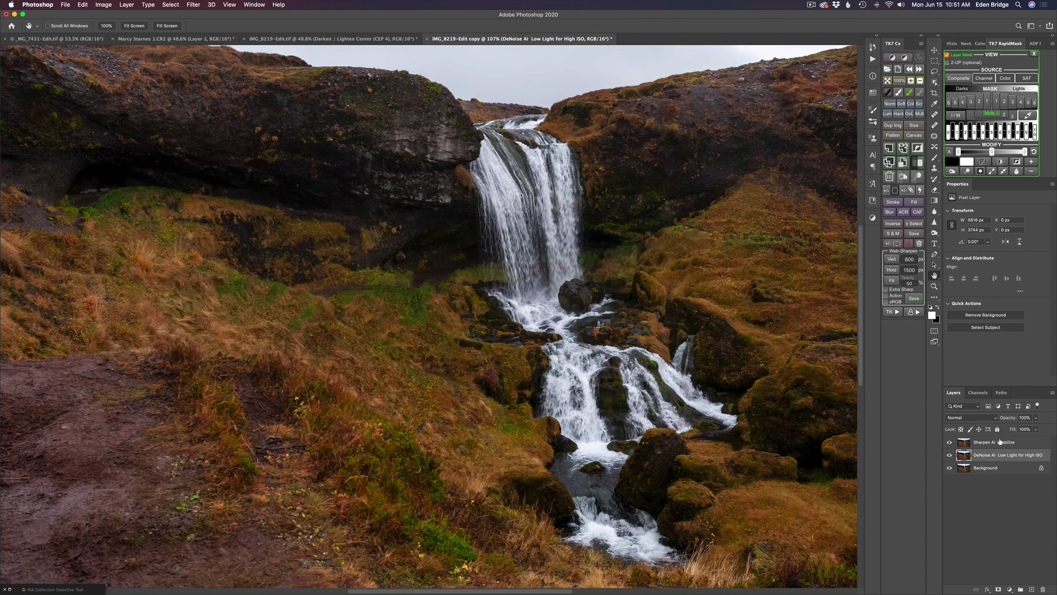
key(super+0)
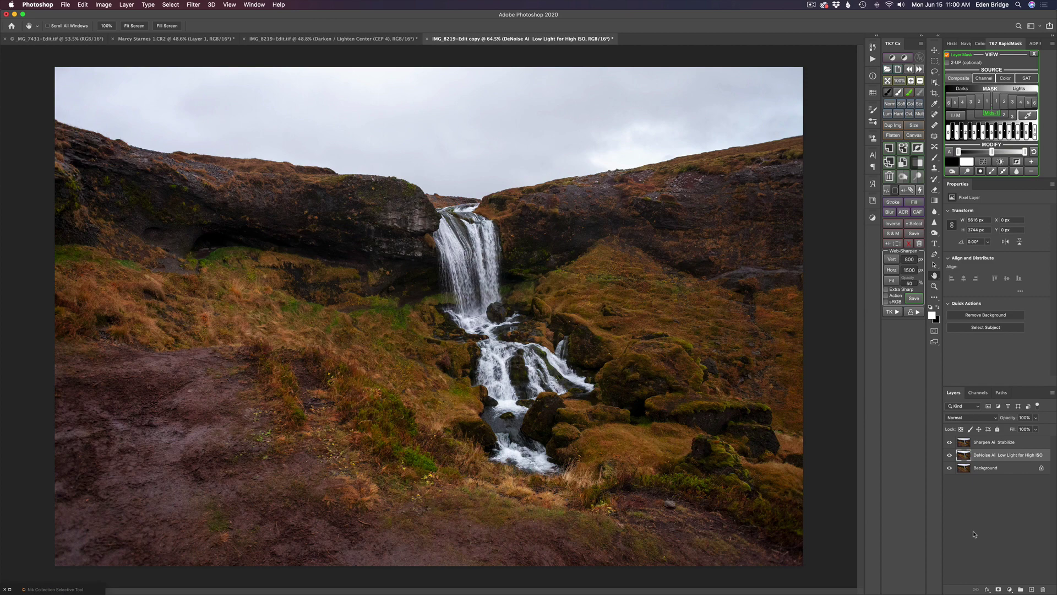
- Duplicate the Sharpen AI Stabilize layer and open the copy in Luminar 4's AI Sky Replacement
click(995, 447)
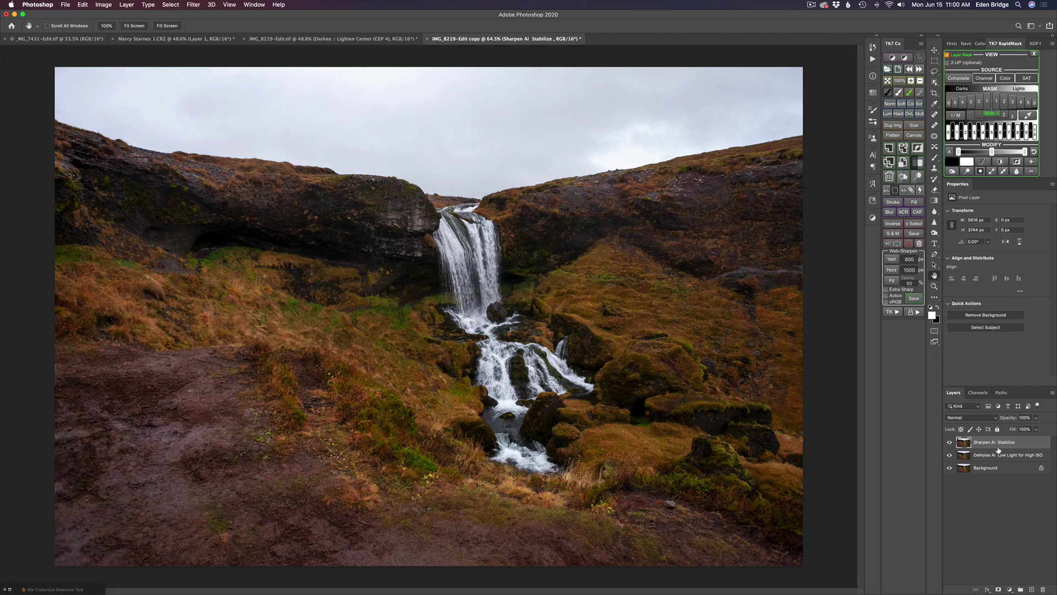
key(super+j)
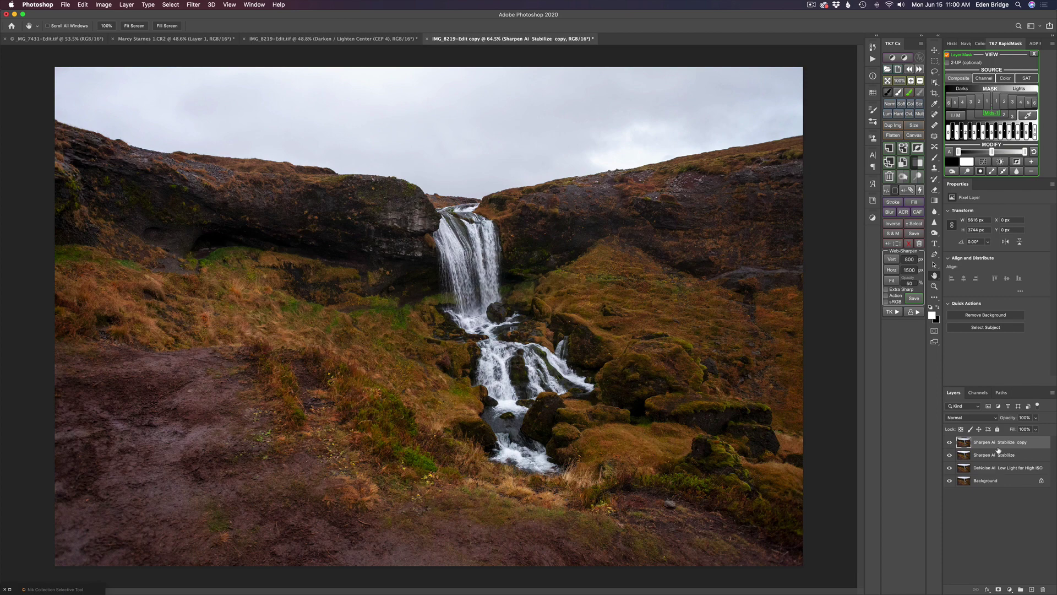
click(193, 4)
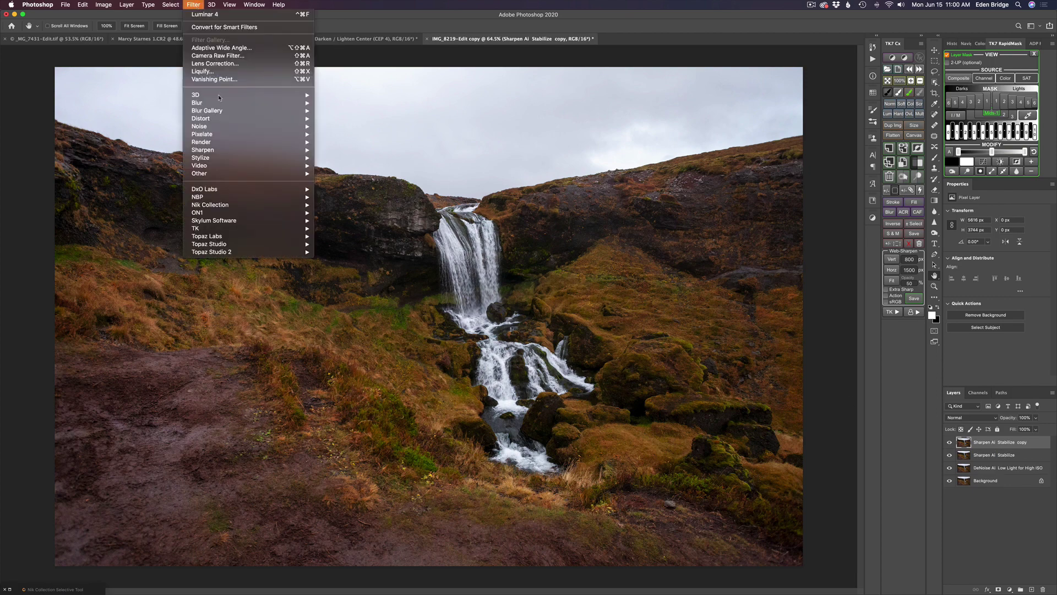
mouse_move(255, 225)
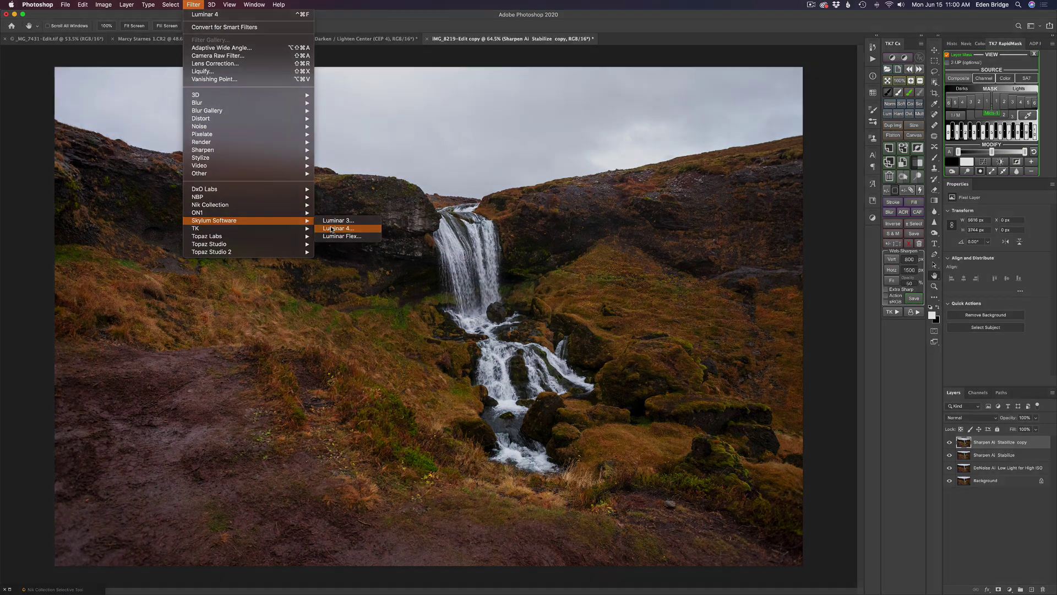
click(332, 228)
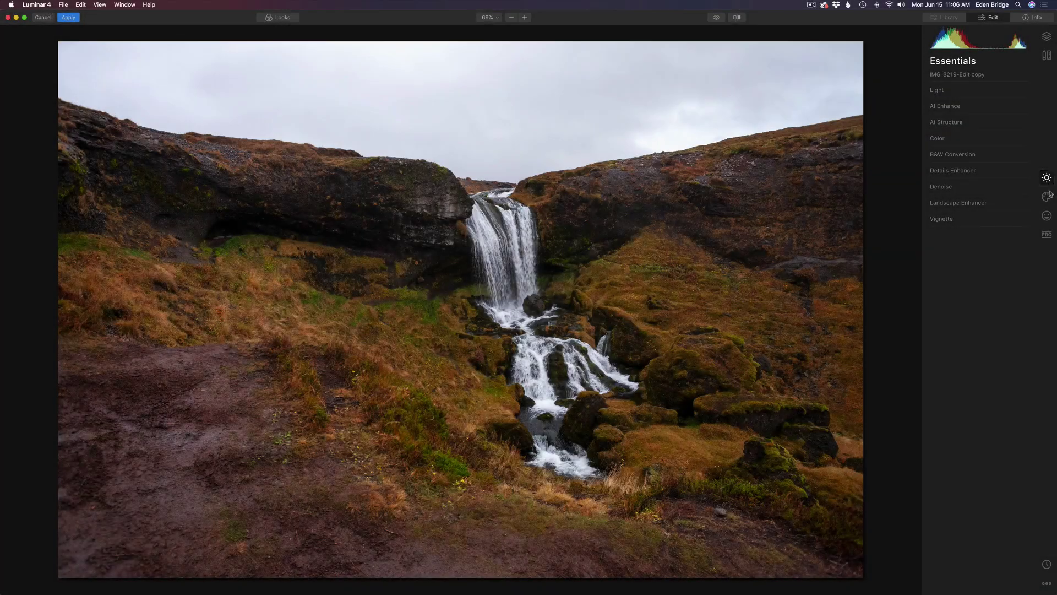
click(1046, 197)
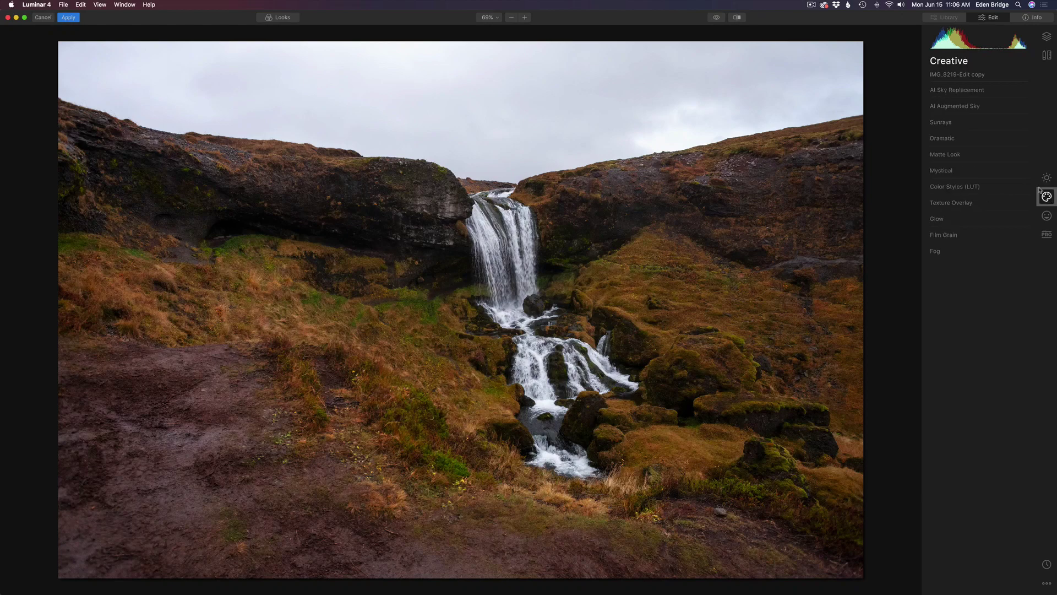
click(965, 90)
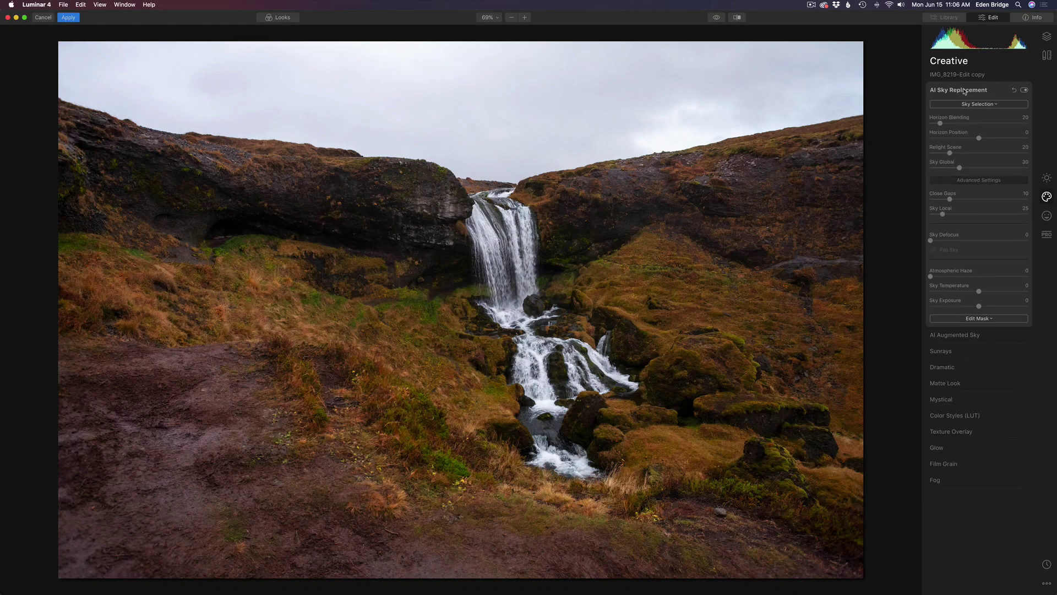
- Try the Blue Sky 1 and Dramatic Sunset 1 replacement skies on the photo
click(978, 104)
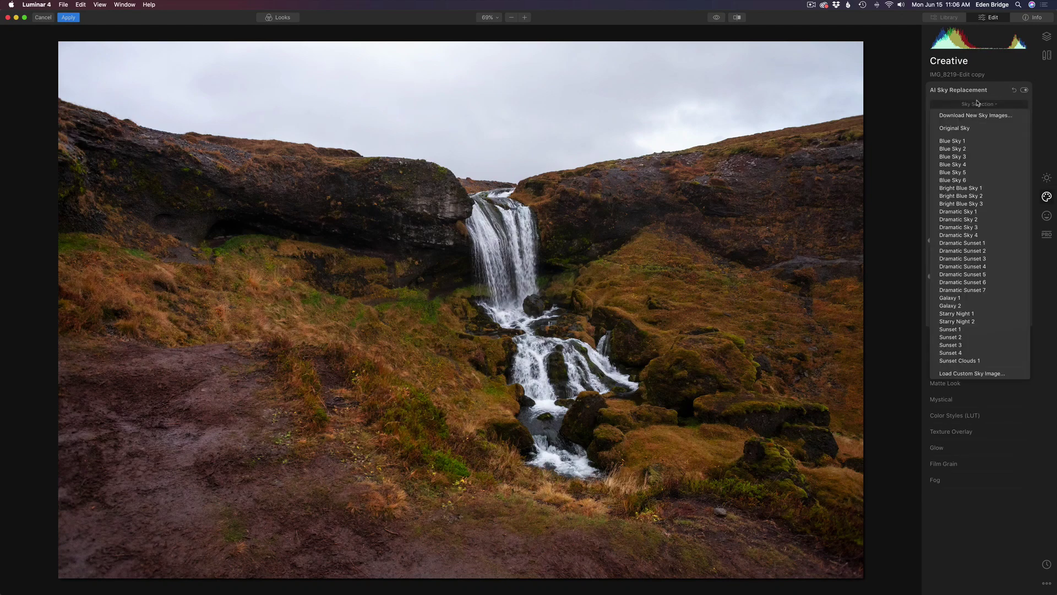
click(955, 141)
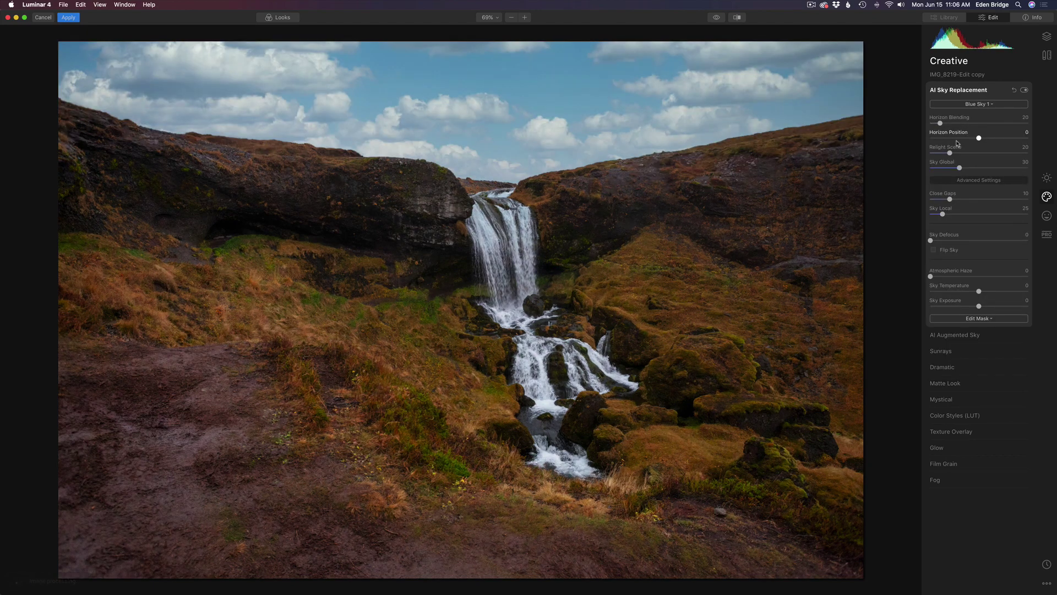
click(963, 105)
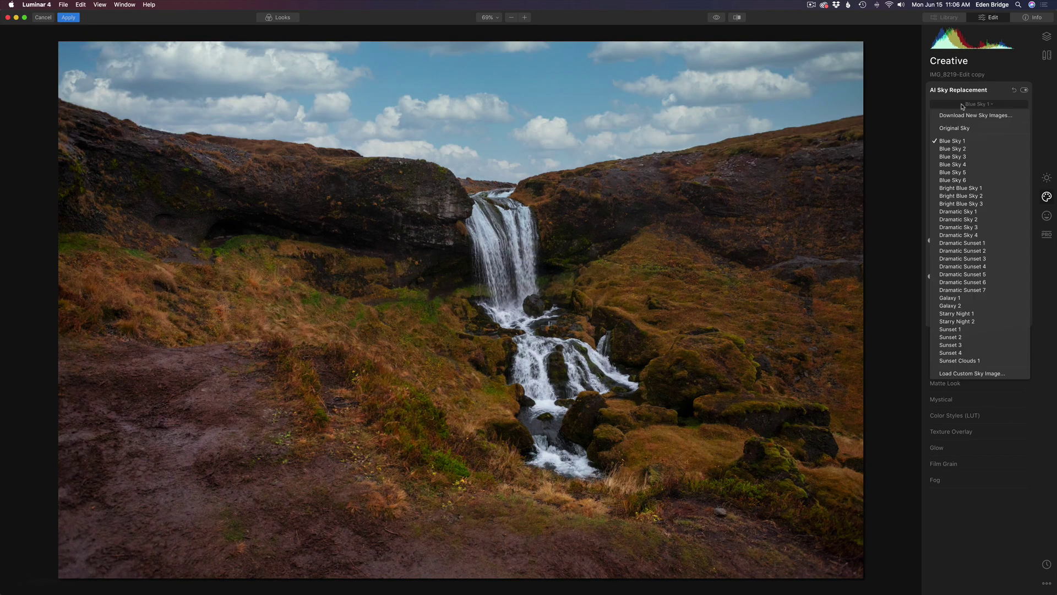
click(968, 243)
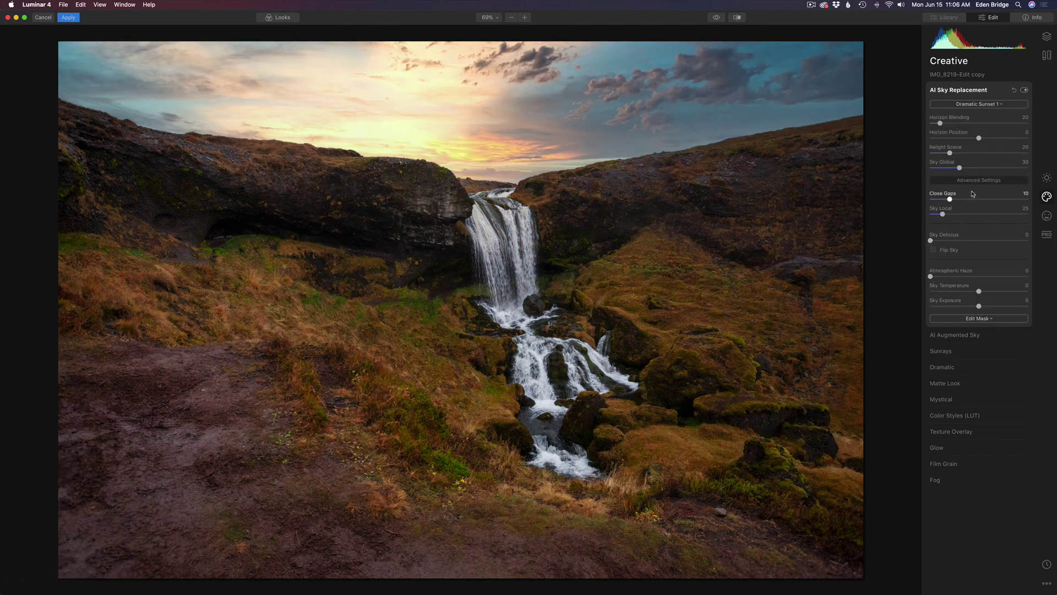
- Replace the sky with Sunset 1 and increase its Horizon Blending
click(985, 104)
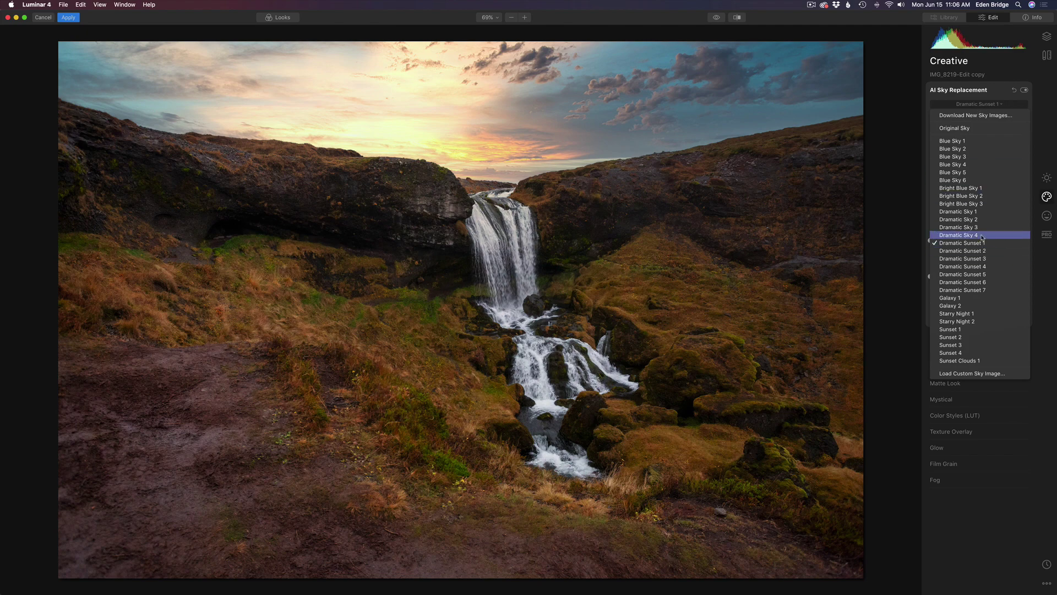
click(952, 329)
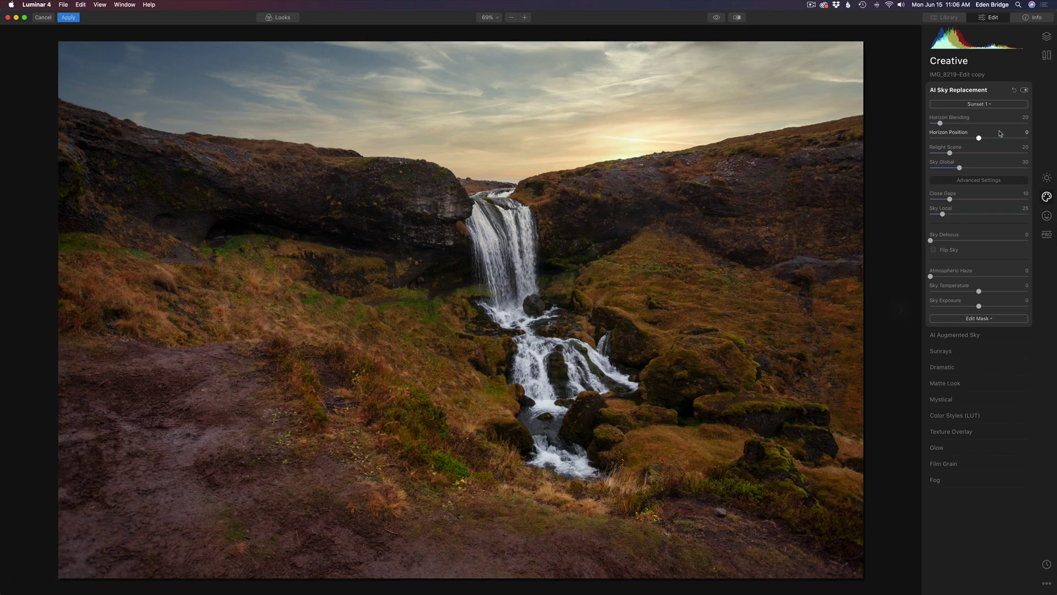
drag(941, 124, 957, 124)
- In AI Enhance, set AI Accent to 36 and raise the AI Sky Enhancer slightly
click(1048, 178)
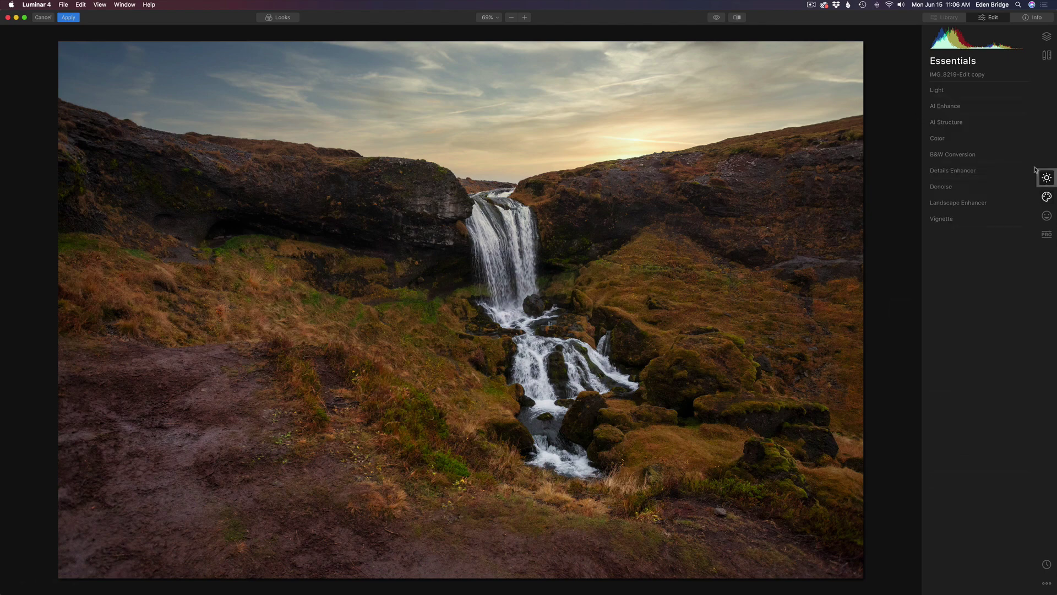
click(981, 109)
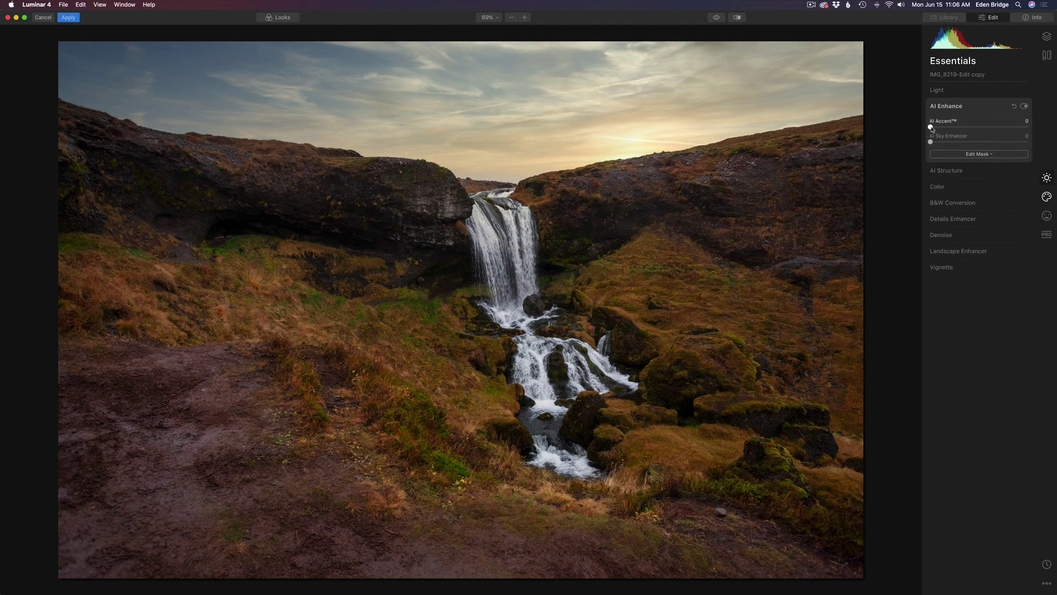
drag(930, 128, 967, 132)
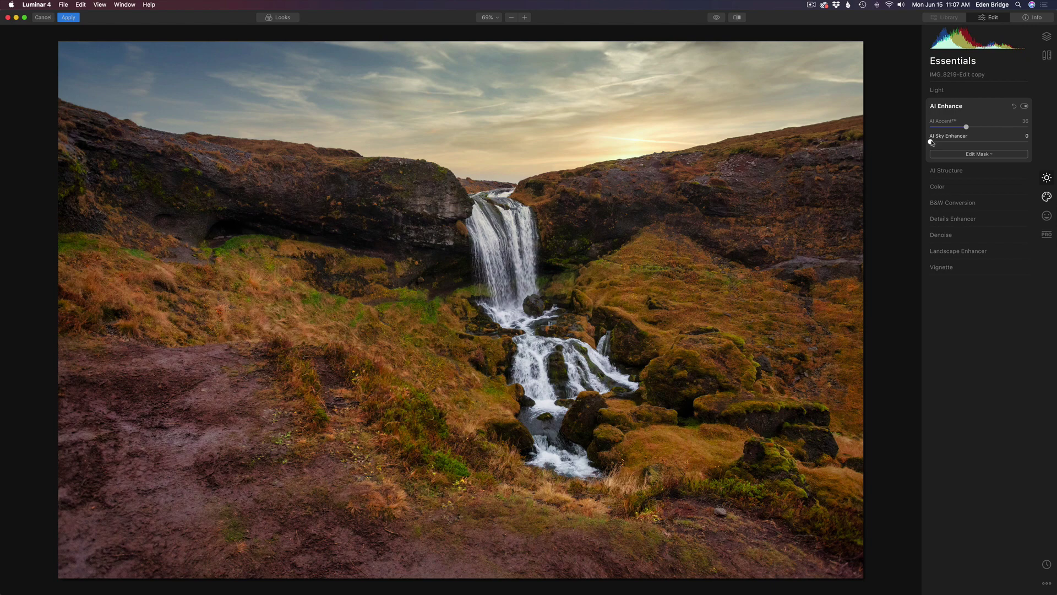
drag(930, 142, 945, 143)
- Apply the Luminar edits back to Photoshop and compare the photo with the L4 Sky Replacement/AI Enhance layer hidden and shown
click(69, 18)
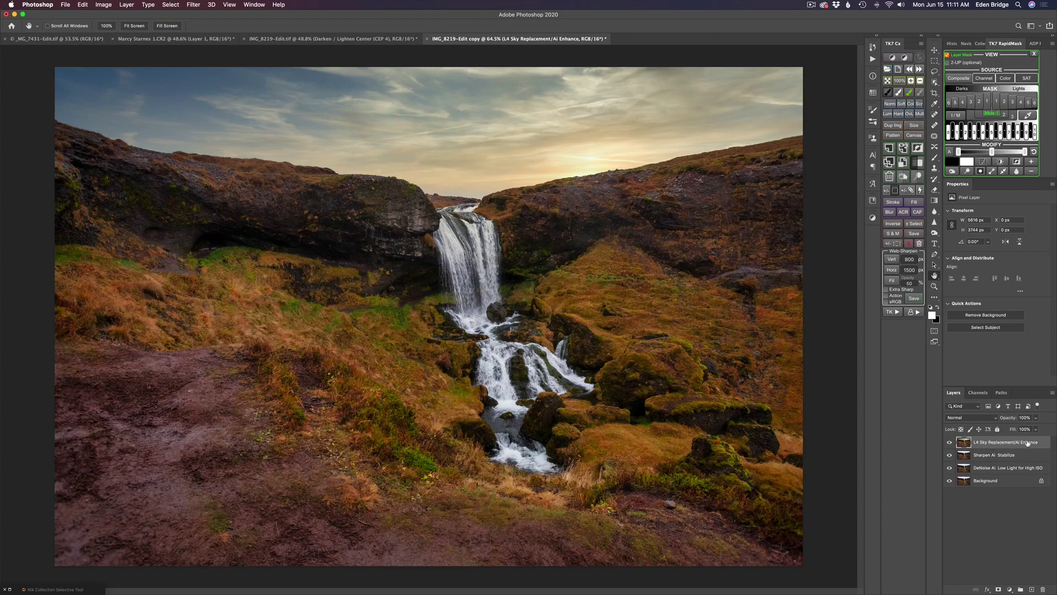
click(949, 442)
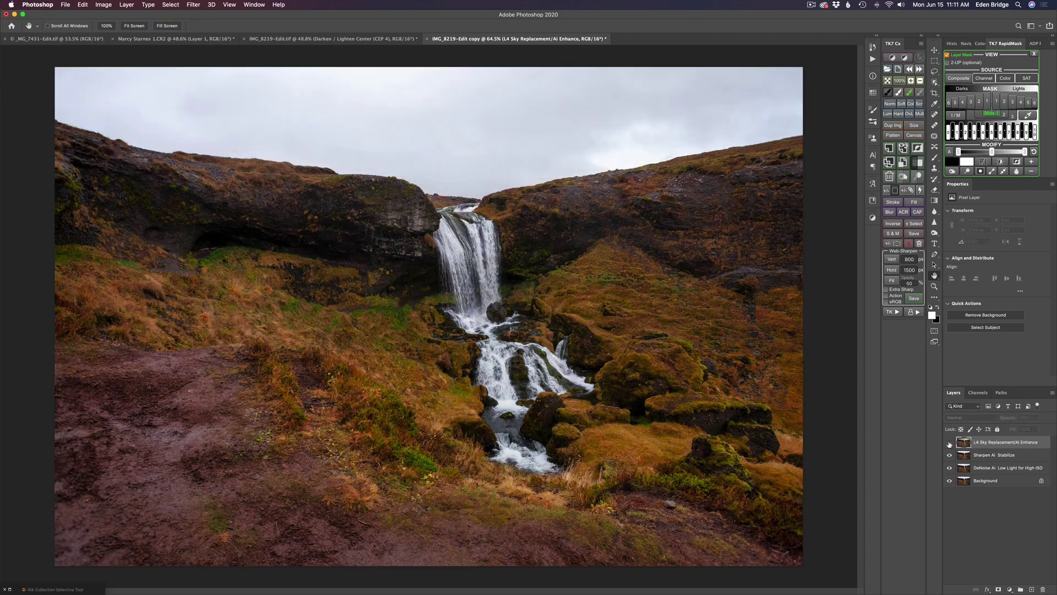
click(949, 442)
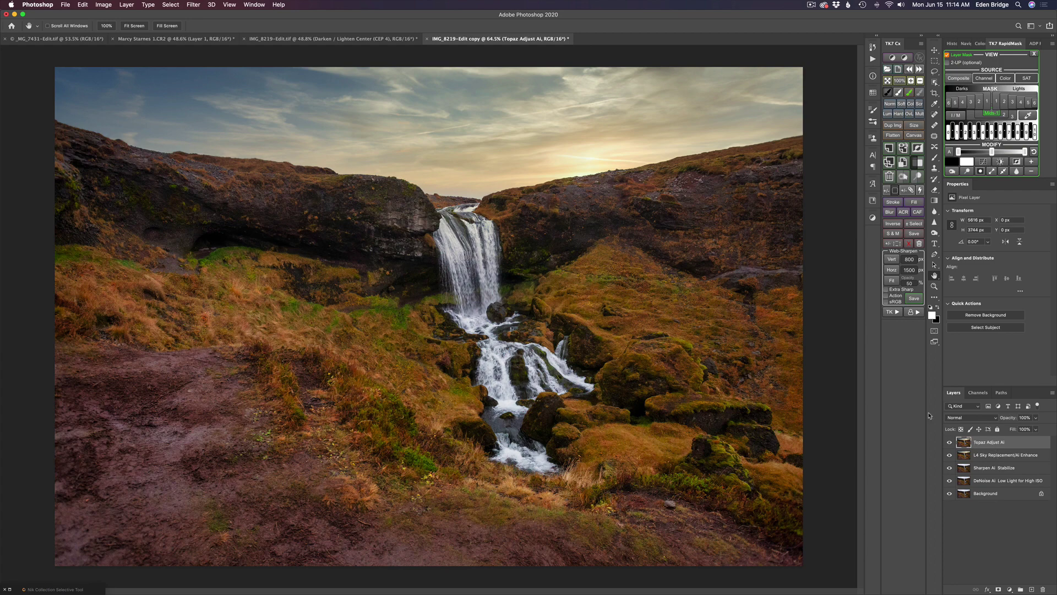
- Open the Topaz Adjust AI layer in the Topaz Adjust AI filter and apply the Standard auto adjustment
click(193, 5)
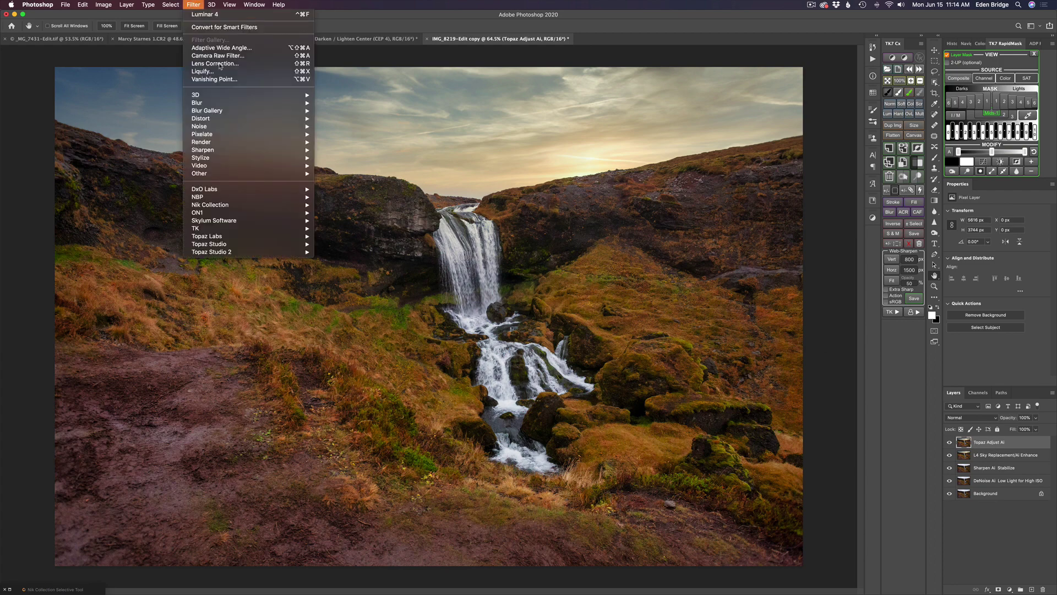
mouse_move(297, 236)
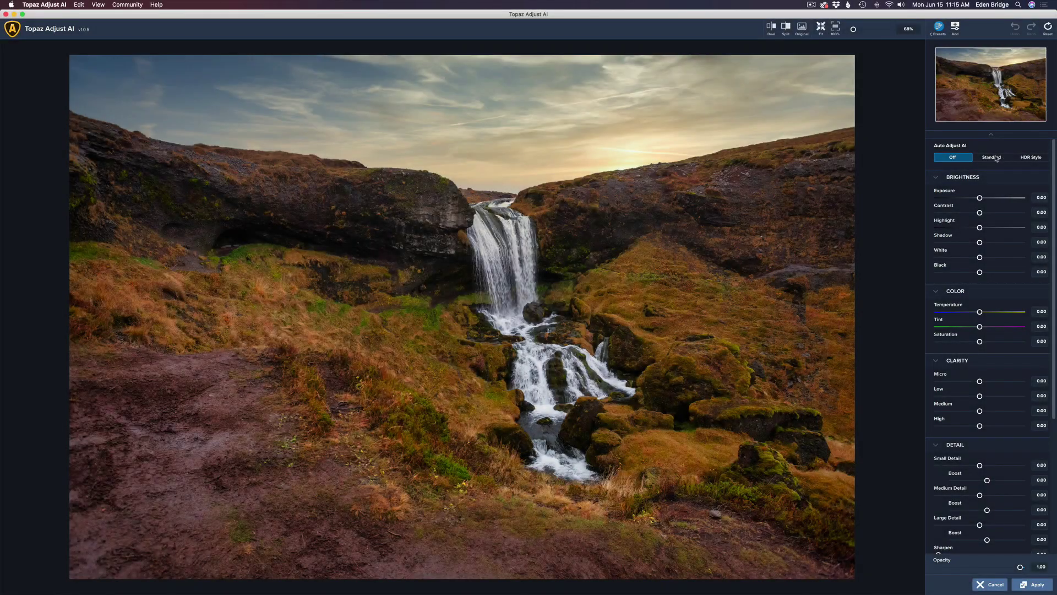
click(991, 158)
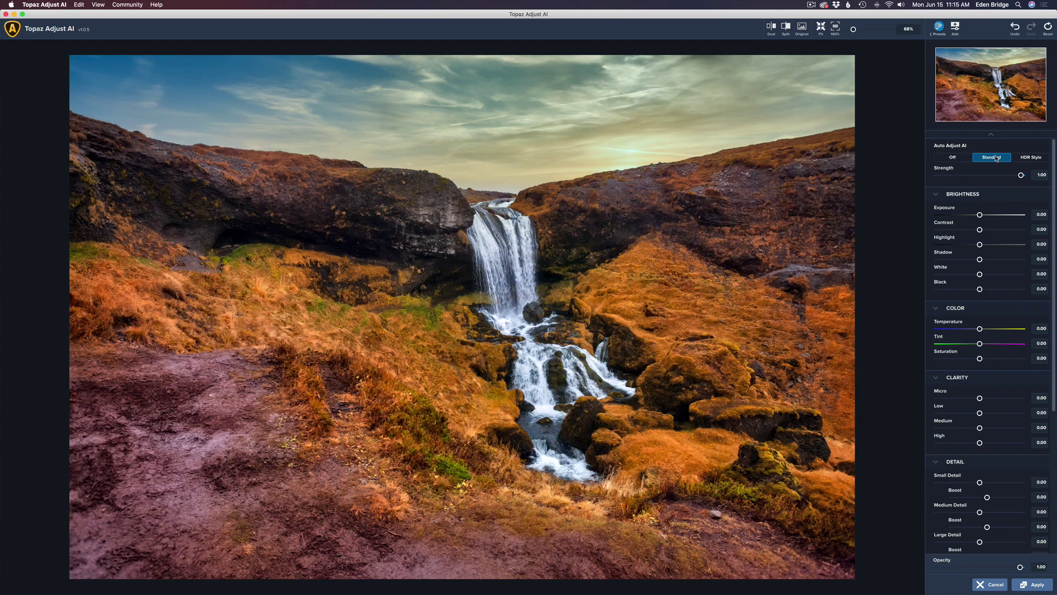
- Compare the Standard adjustment with the original image, and change Auto Adjust AI to HDR Style
click(802, 29)
click(802, 29)
click(802, 29)
click(802, 29)
click(1032, 157)
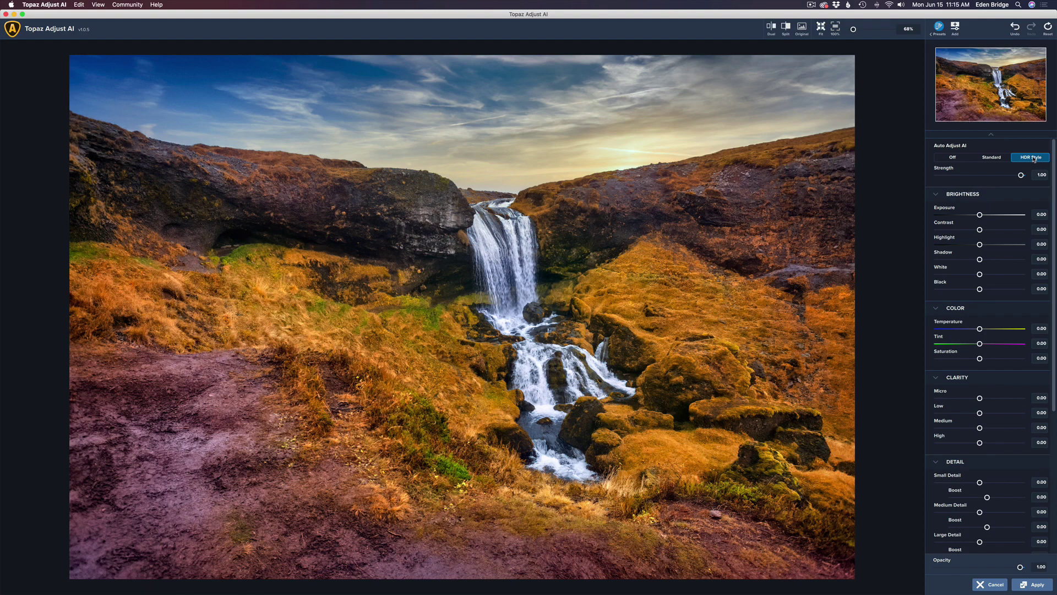
- Switch Auto Adjust AI back to Standard, lower its Strength to about two thirds, and compare with the original image
click(997, 159)
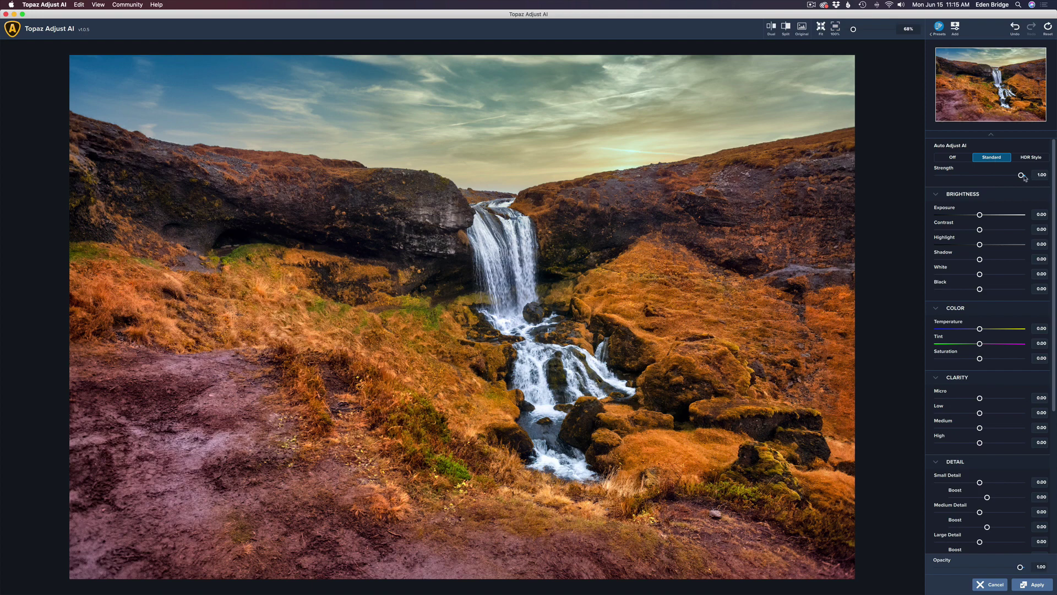
drag(1020, 175, 991, 177)
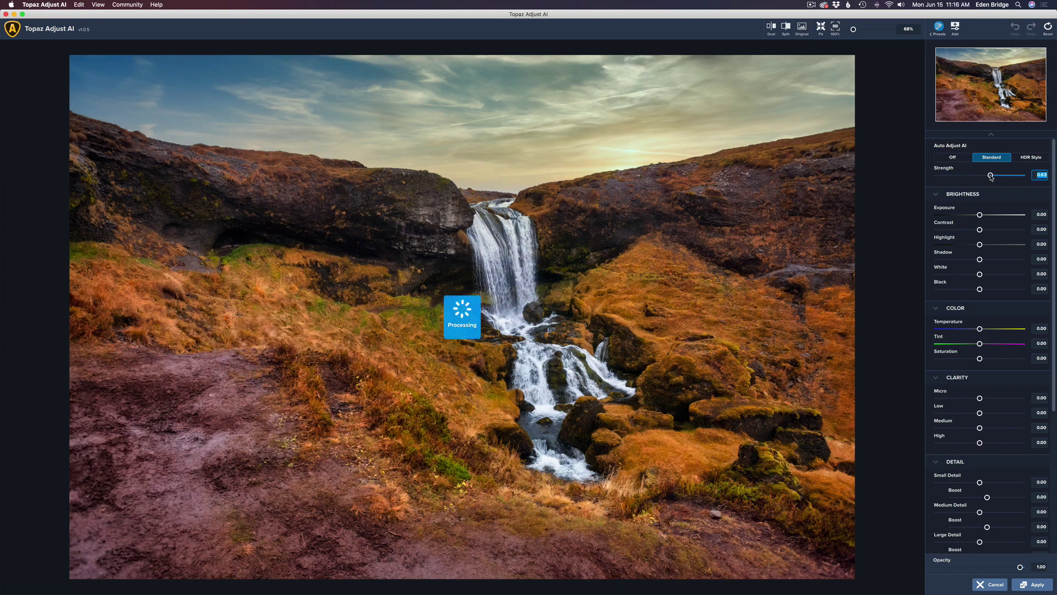
click(802, 28)
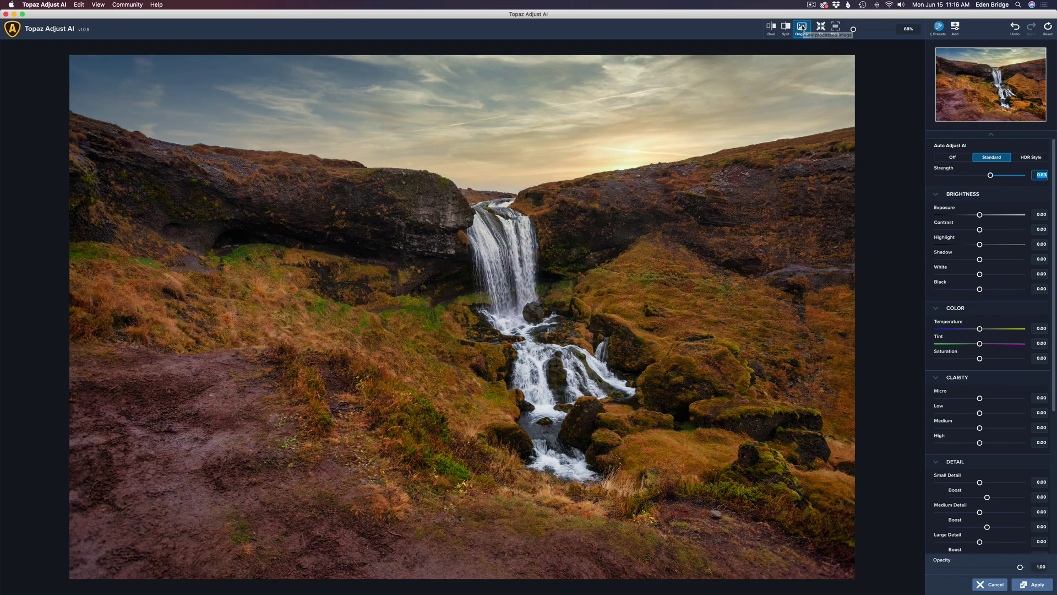
click(801, 28)
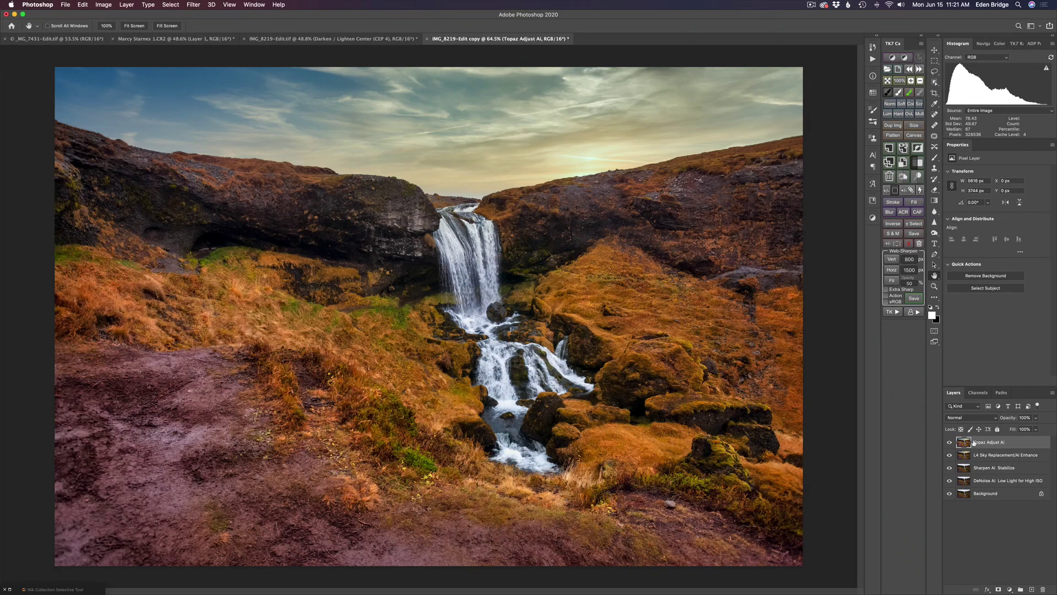
- Lower the Topaz Adjust AI layer's opacity to 74% and compare the photo with that layer hidden and shown
click(949, 442)
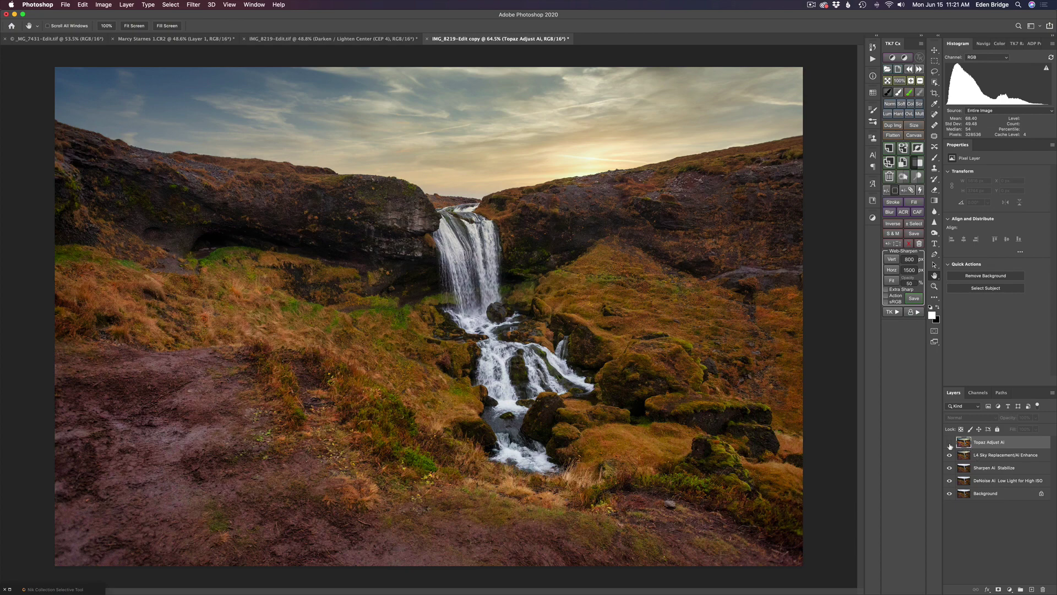
click(949, 442)
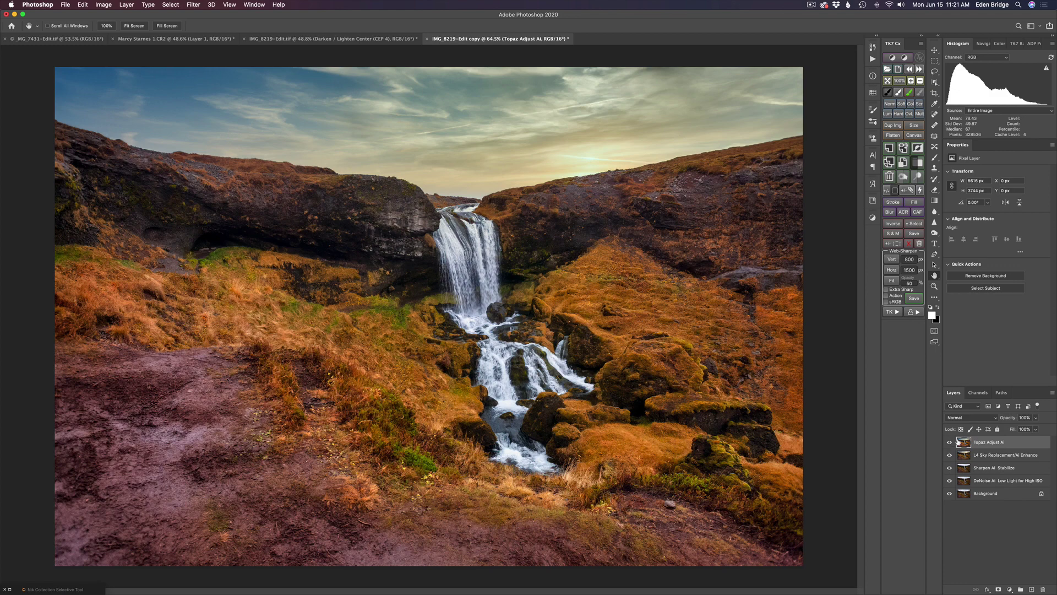
drag(1005, 418, 997, 417)
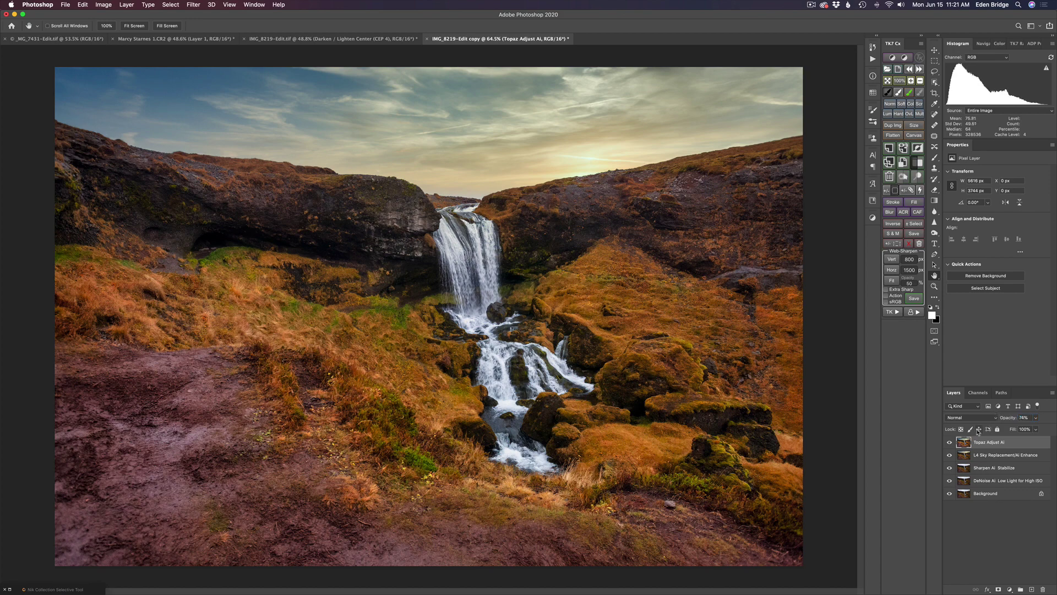
click(950, 444)
click(950, 444)
click(950, 443)
click(950, 444)
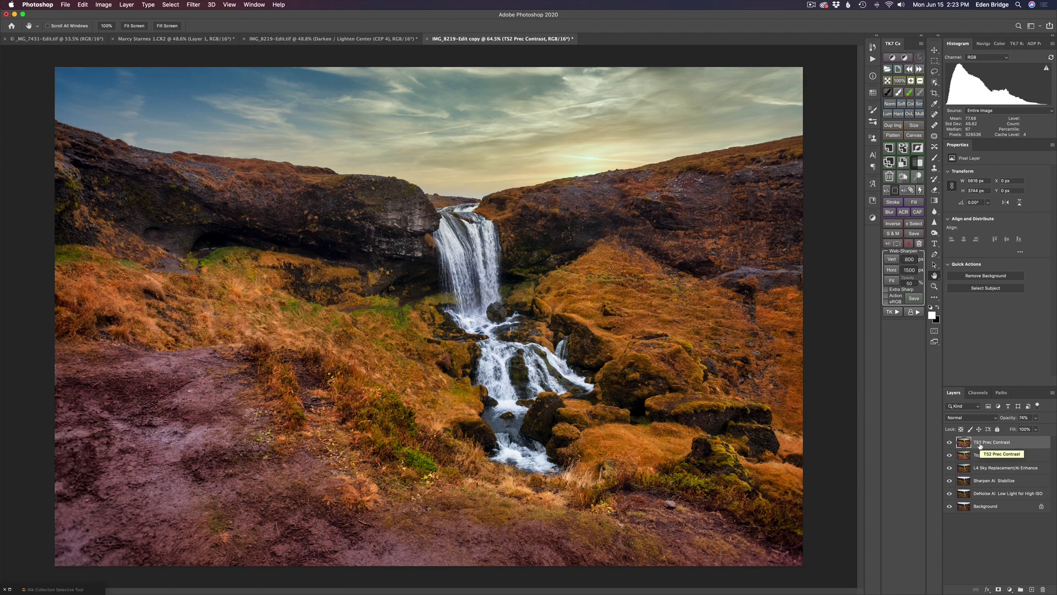
- Open the TS2 Prec Contrast layer in the Topaz Studio 2 filter and add a Precision Contrast filter
click(195, 5)
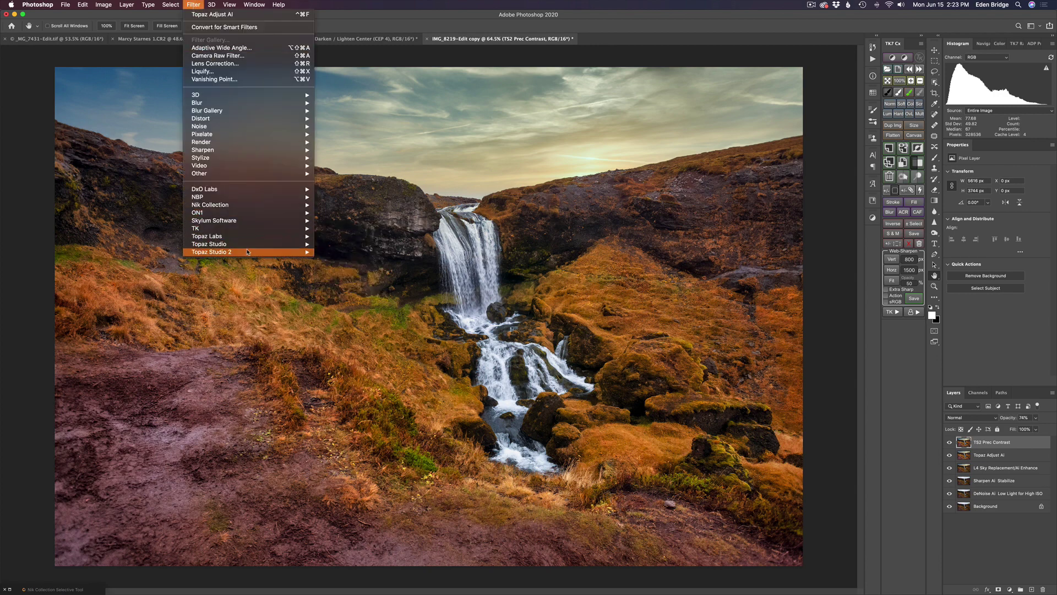
mouse_move(248, 252)
click(329, 254)
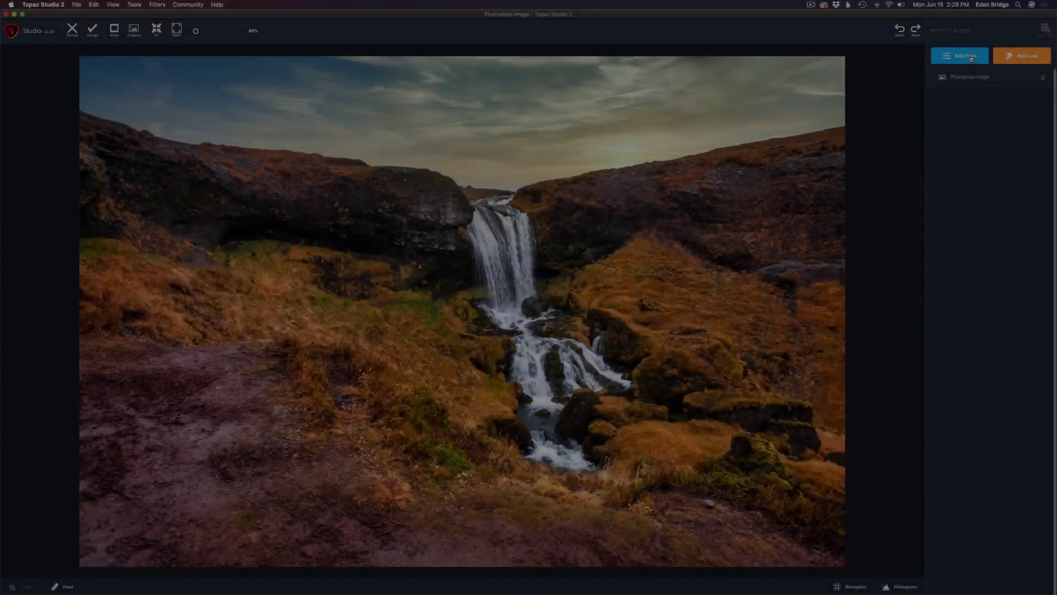
click(957, 53)
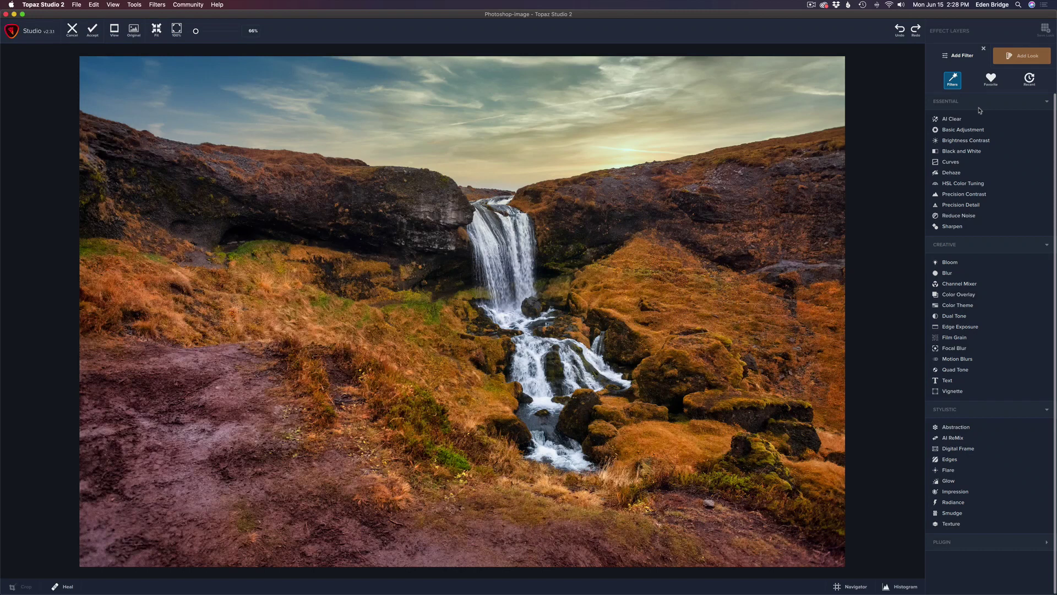
click(977, 196)
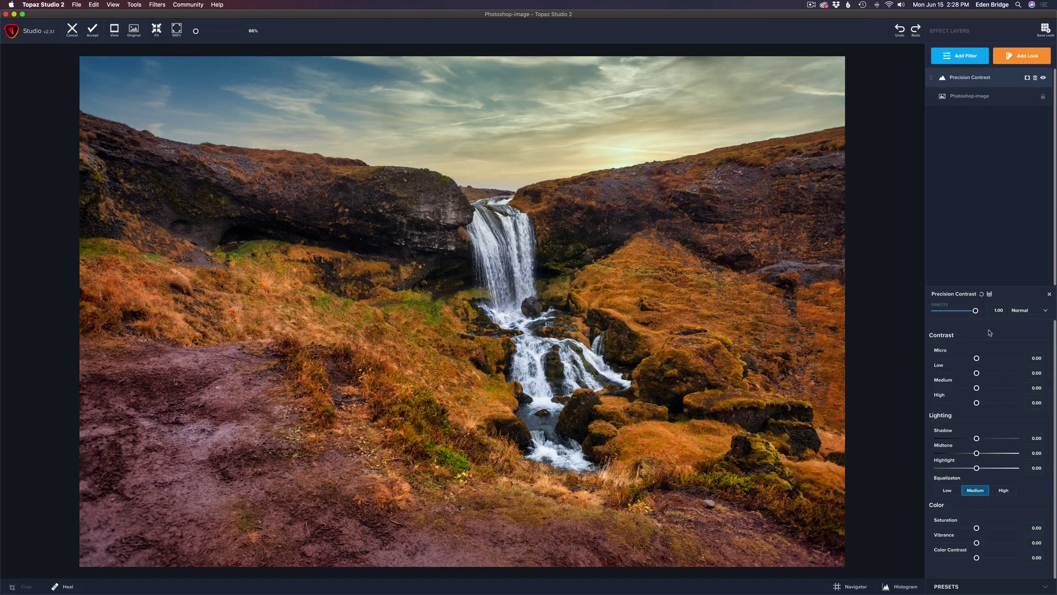
- Set Precision Contrast to Micro 0.50 and Low 0.34, raise Medium slightly, and accept the edit back to Photoshop
drag(976, 358, 995, 359)
drag(978, 375, 990, 377)
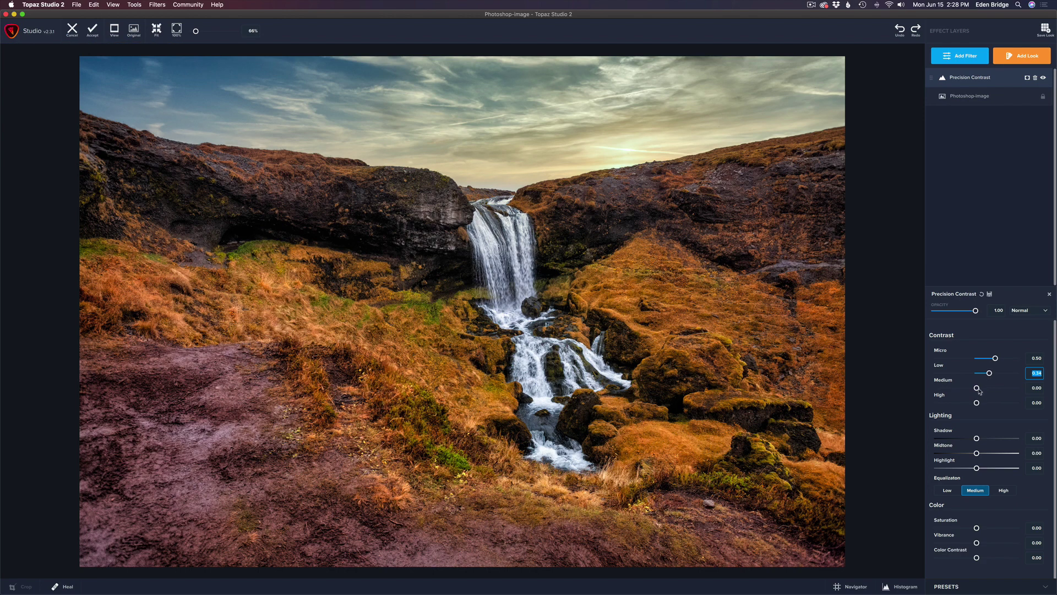
drag(977, 388, 984, 391)
click(90, 33)
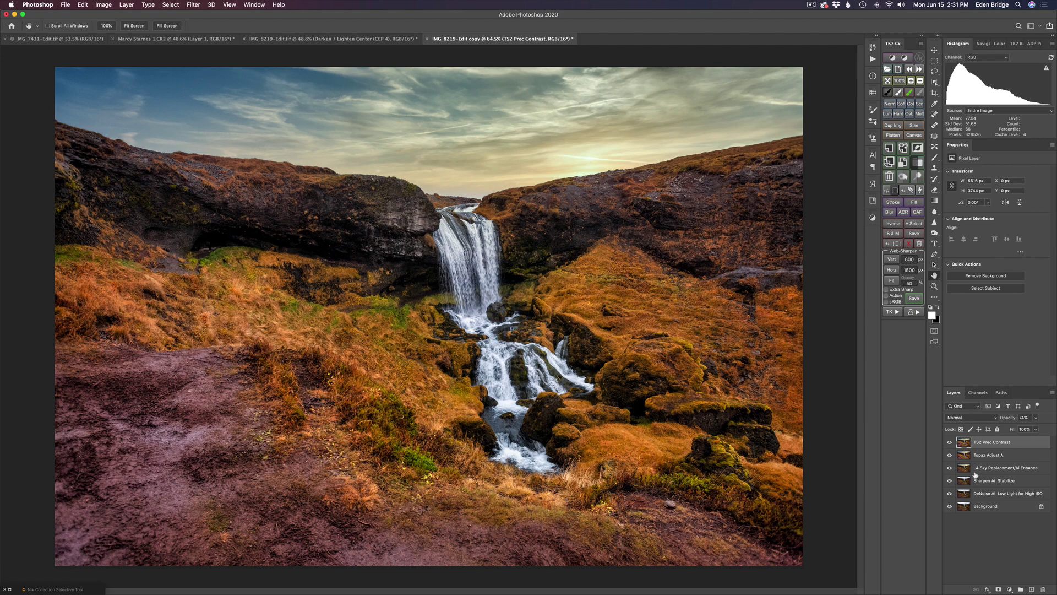
- Compare the photo with the TS2 Prec Contrast layer hidden and shown
click(949, 442)
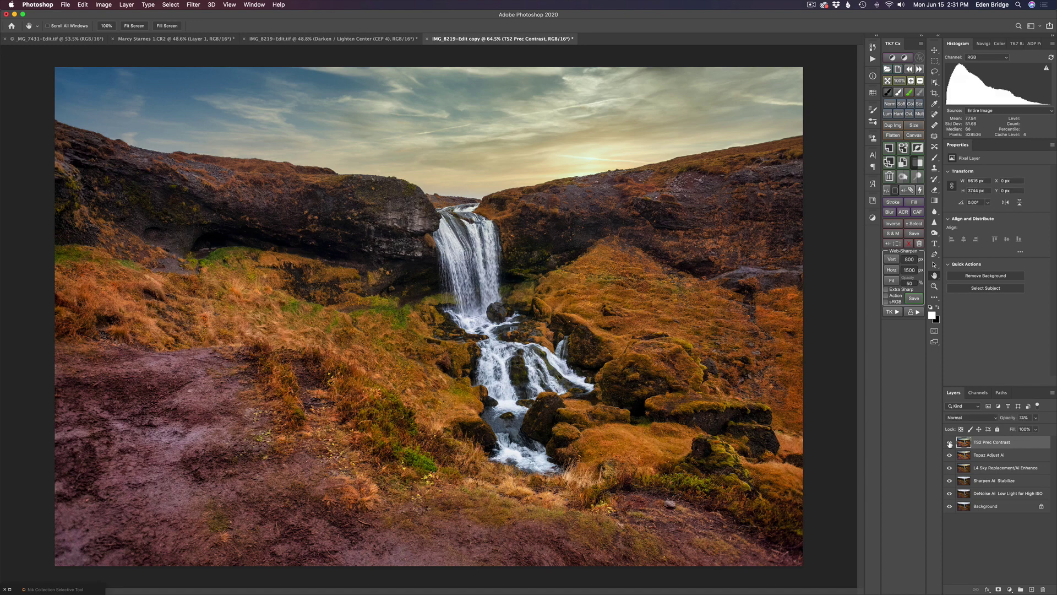
click(949, 442)
click(949, 443)
click(949, 443)
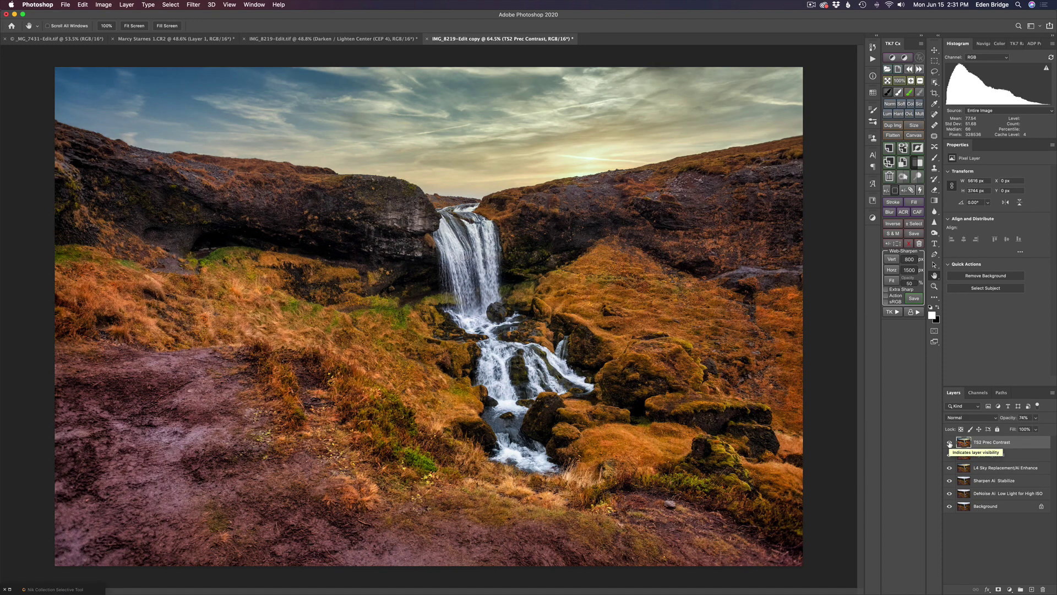
- Add a black mask to the TS2 Prec Contrast layer and paint white over the rocks and cliffs around the waterfall
alt+click(999, 590)
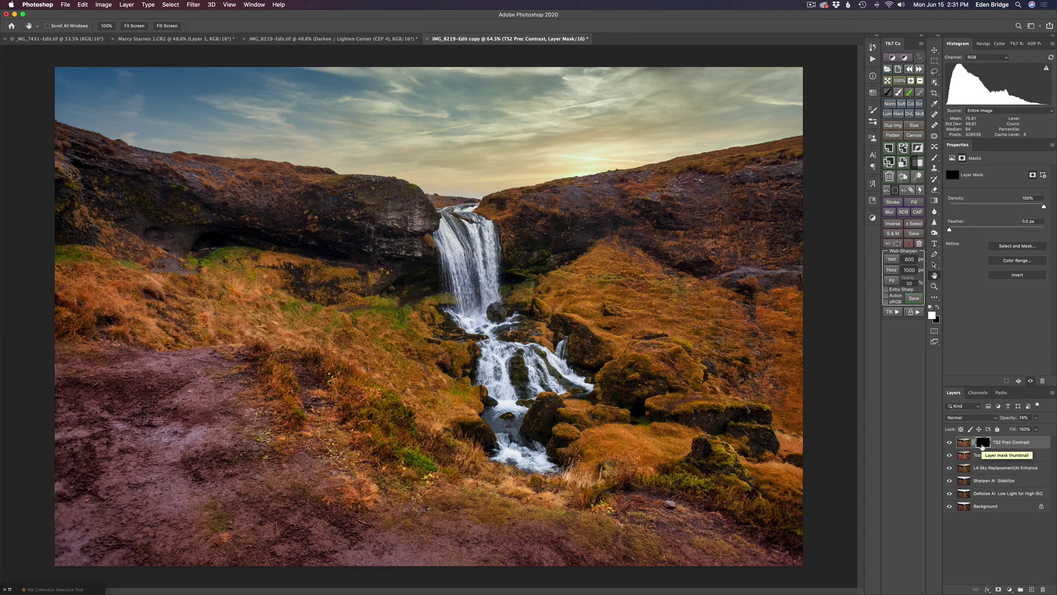
key(b)
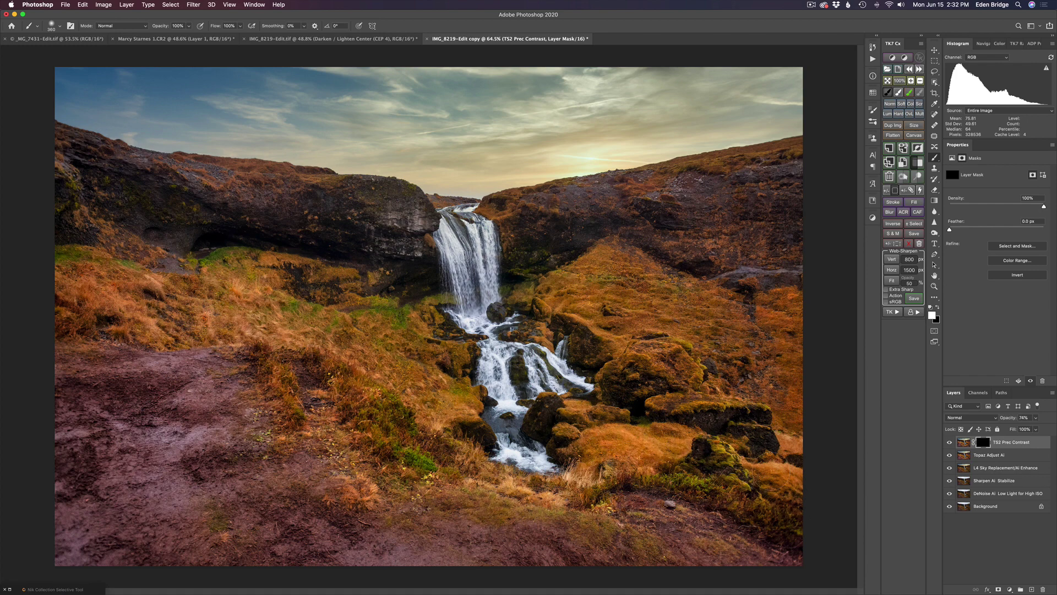
drag(760, 447, 710, 424)
mouse_move(532, 314)
mouse_down()
mouse_move(556, 325)
mouse_move(506, 311)
mouse_move(592, 347)
mouse_up()
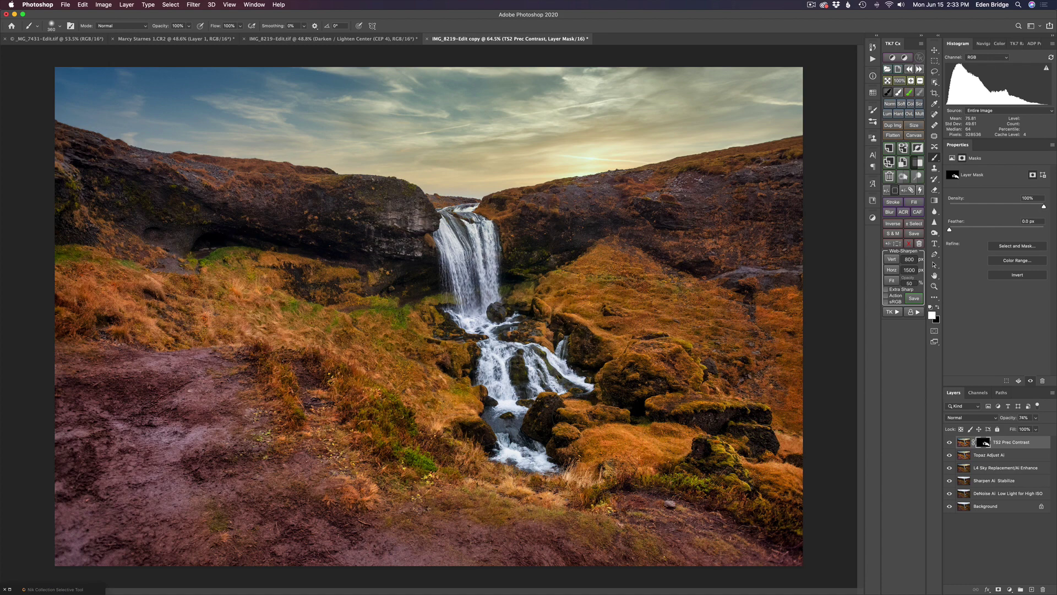
drag(563, 410, 537, 419)
drag(533, 213, 502, 212)
mouse_move(154, 193)
mouse_down()
mouse_move(163, 224)
mouse_move(531, 244)
mouse_move(523, 257)
mouse_move(508, 257)
mouse_up()
drag(520, 299, 501, 299)
key(bracketleft)
key(bracketleft)
key(bracketleft)
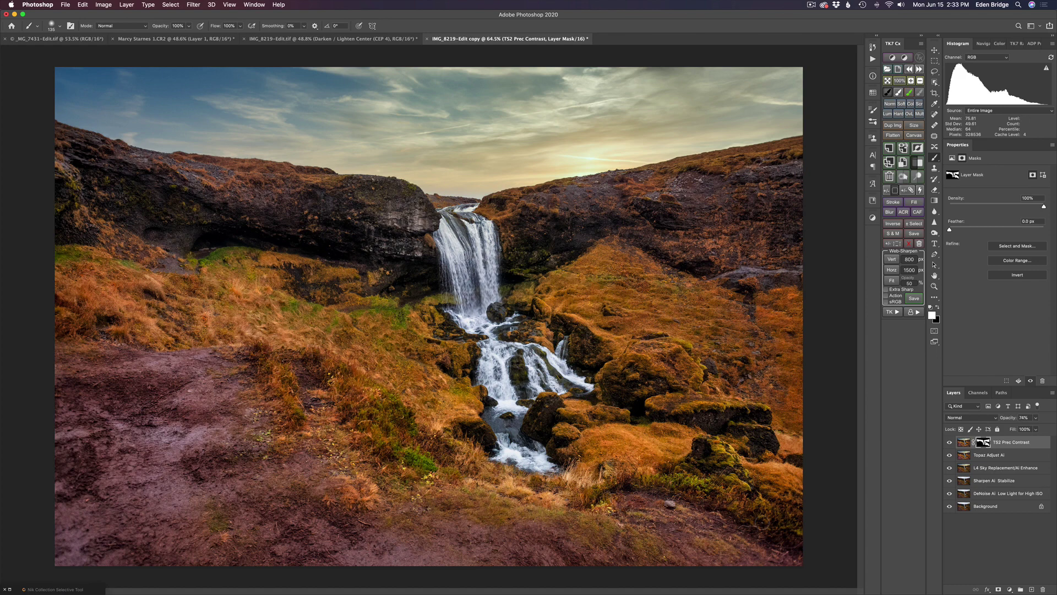
- Check the masked contrast effect by toggling the TS2 Prec Contrast layer off and on
click(949, 443)
click(949, 443)
click(949, 442)
click(949, 442)
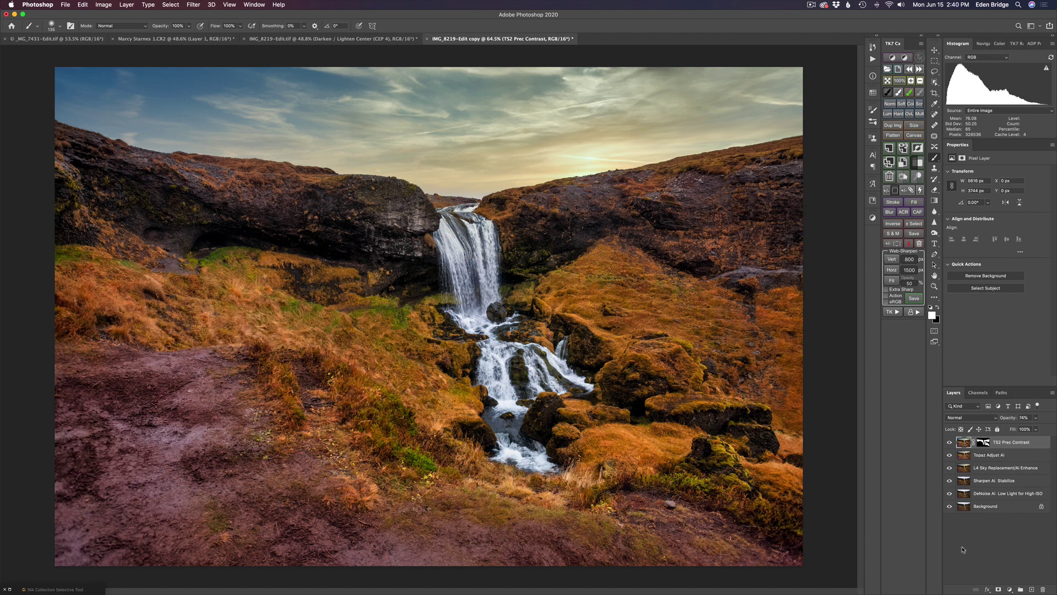
- Add a Curves adjustment layer above the TS2 Prec Contrast layer and raise the curve's midpoint to output 141
click(1008, 589)
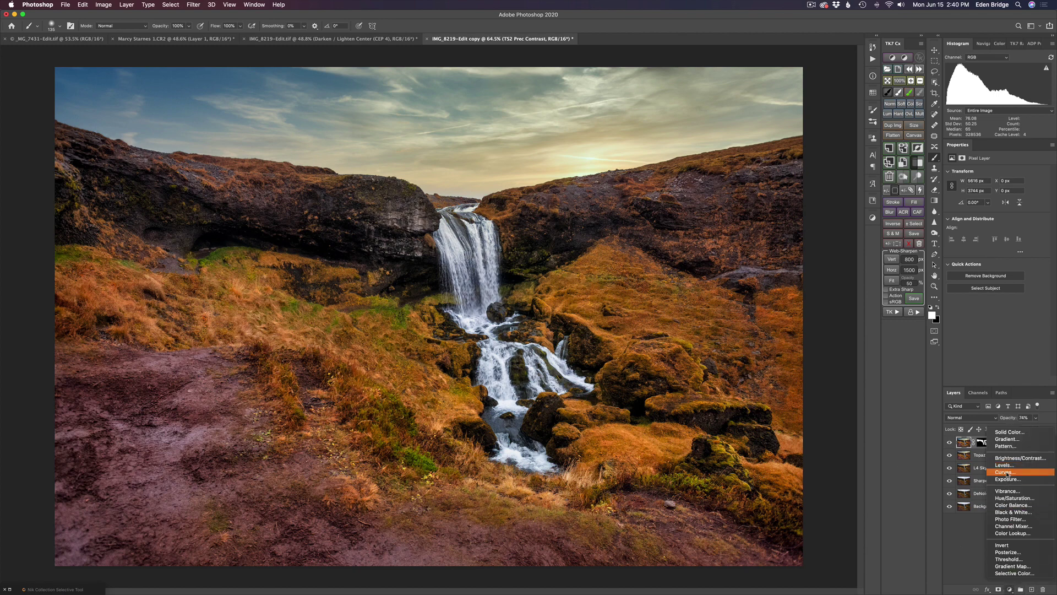
click(1006, 473)
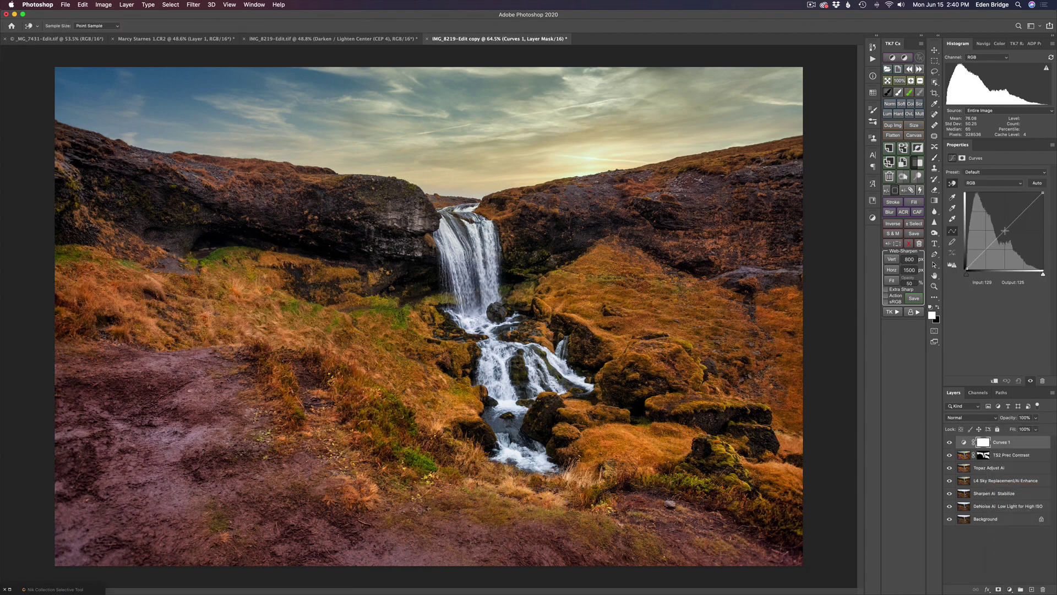
click(1005, 231)
drag(1005, 231, 1003, 226)
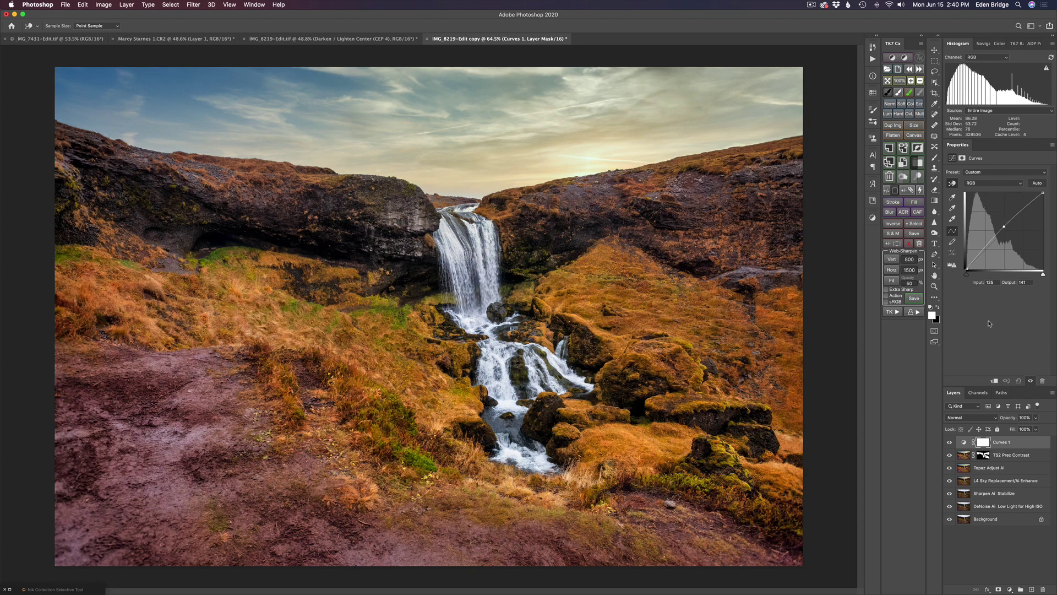
- Compare the photo with the Curves 1 layer hidden and shown
click(949, 442)
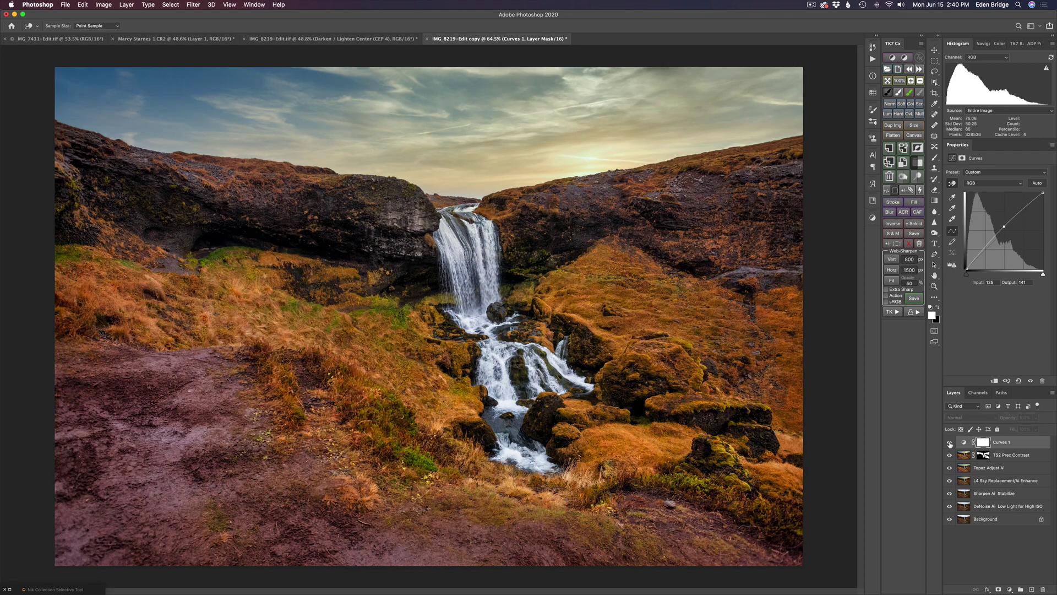
click(949, 443)
click(950, 443)
click(949, 443)
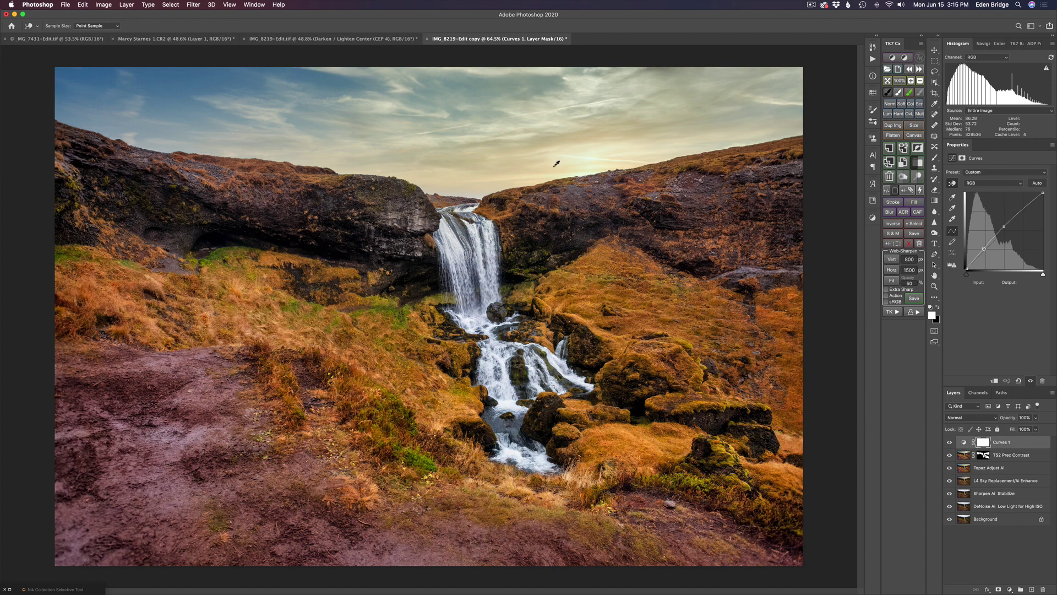
- Open the photo in Color Efex Pro 4's Darken / Lighten Center filter and place the effect's center on the waterfall
click(194, 6)
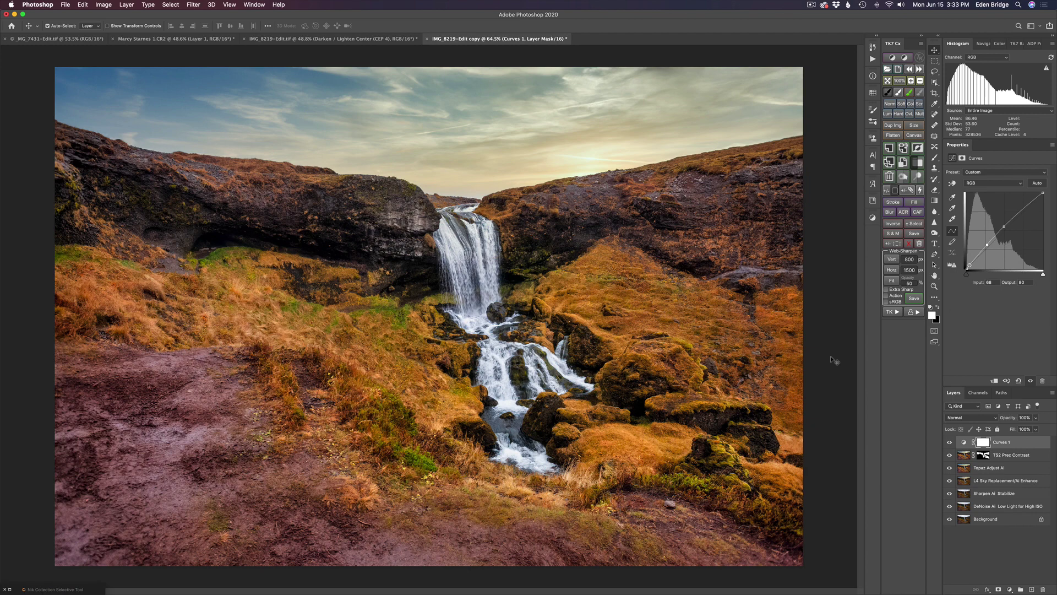
click(9, 590)
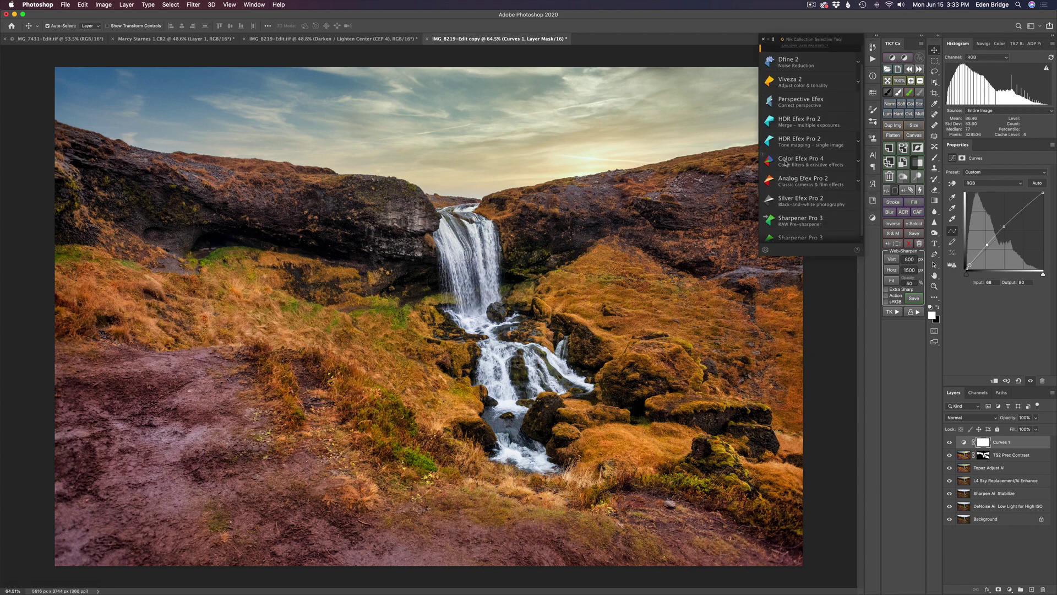
click(858, 162)
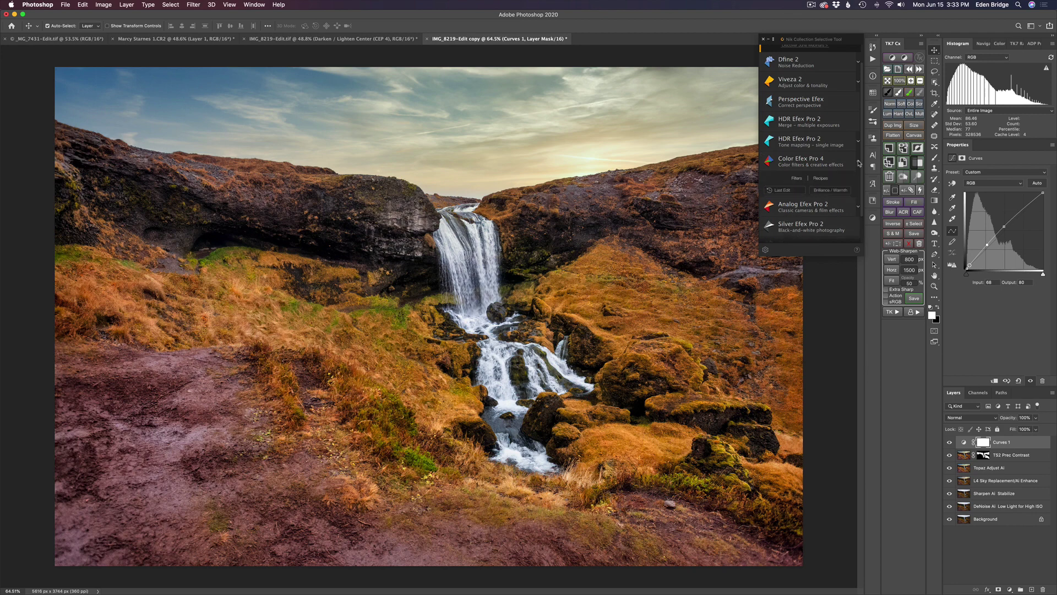
scroll(826, 201, down, 2)
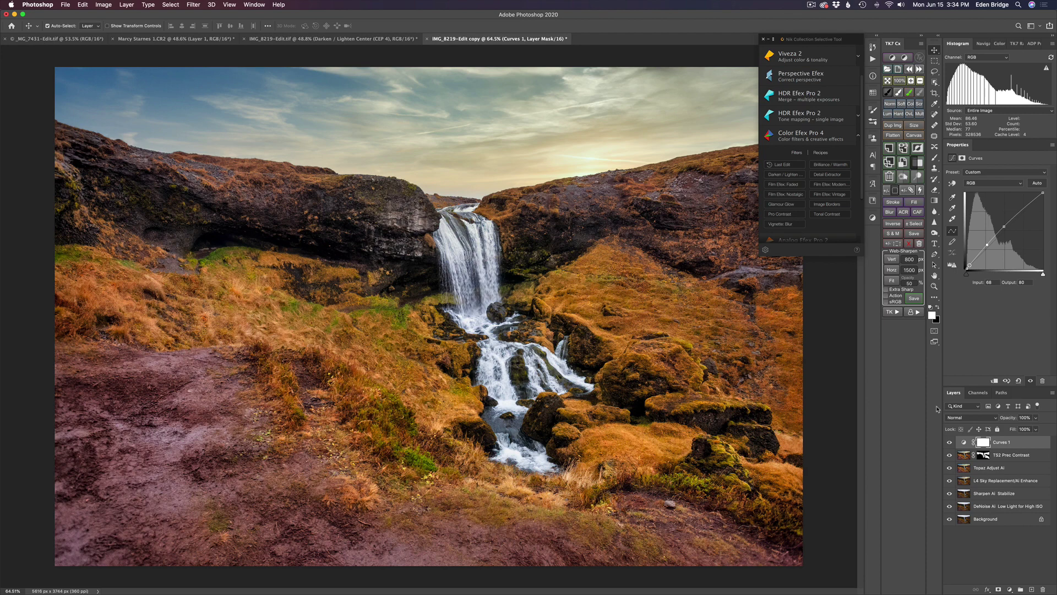
click(786, 175)
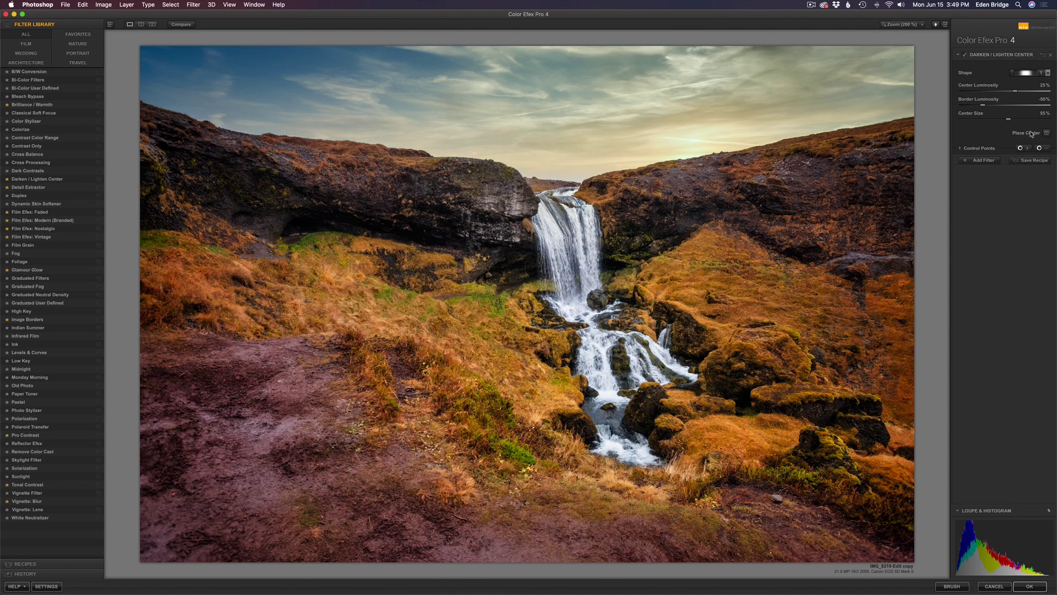
click(1047, 133)
click(568, 258)
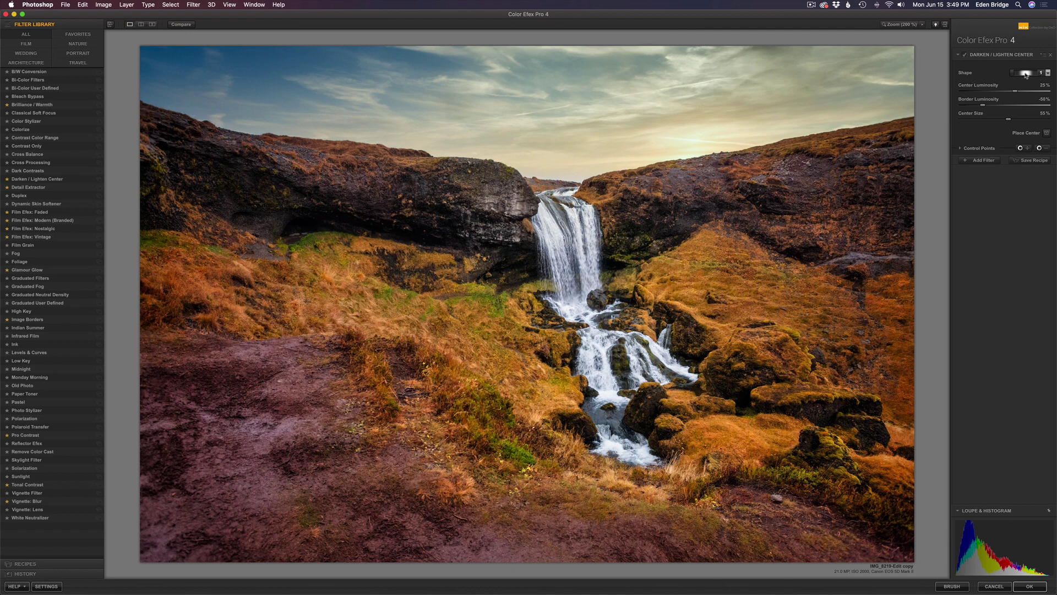
- Try Shape 2 for the Darken / Lighten Center effect, return to Shape 1, and set Border Luminosity to -81%
click(1047, 74)
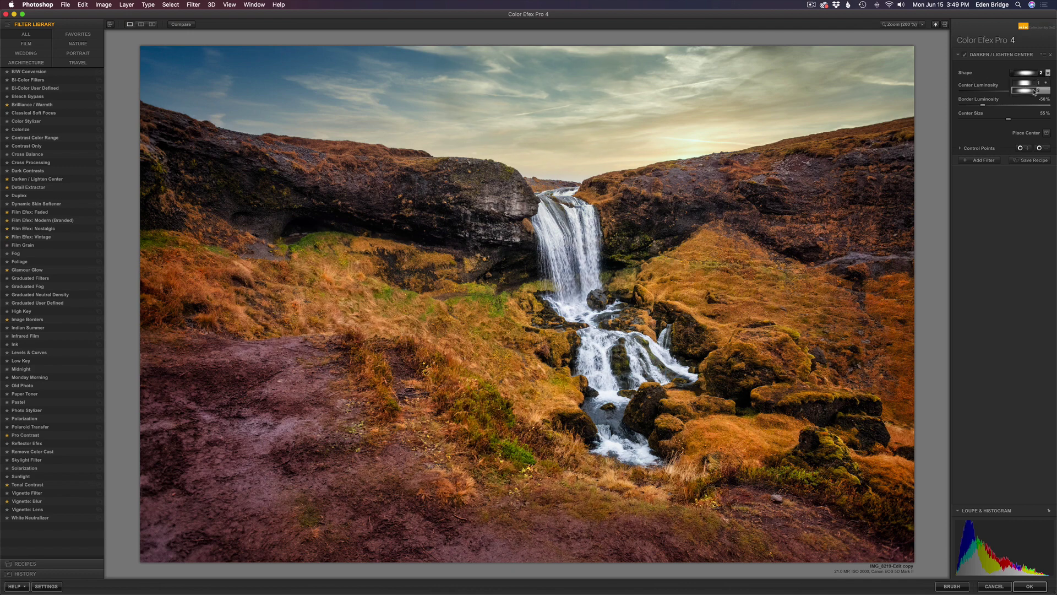
click(1026, 86)
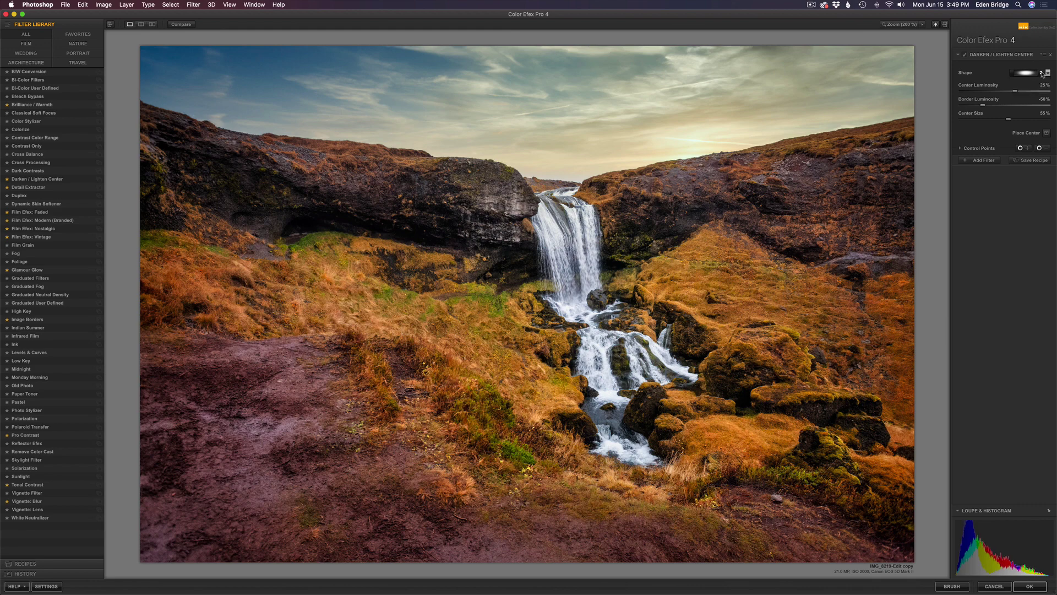
click(1048, 73)
click(1026, 83)
drag(984, 107, 970, 107)
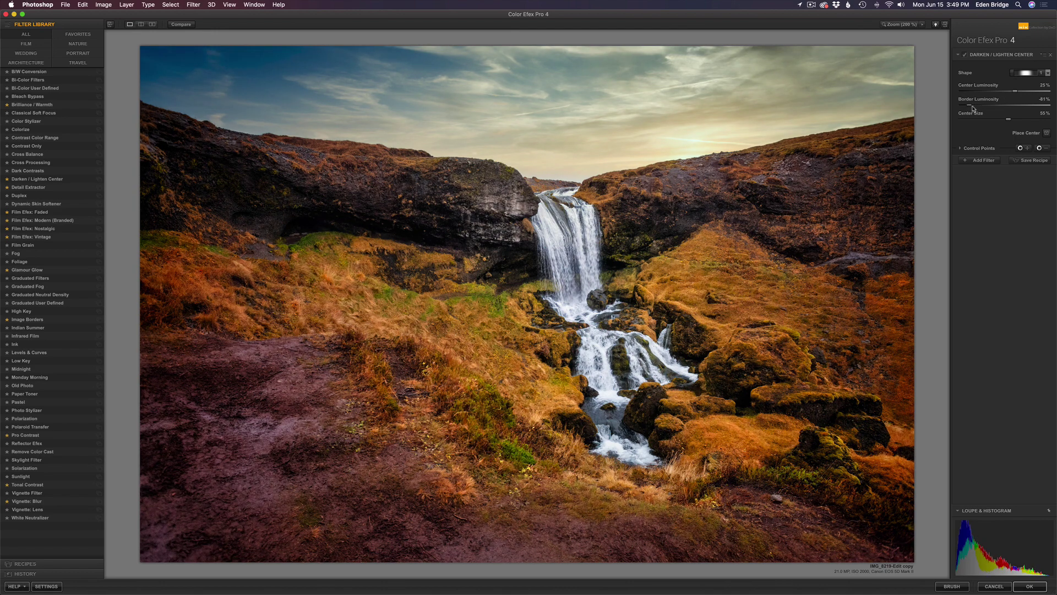
- Set the Darken / Lighten Center effect's Border Luminosity to -50% and Center Size to 40%, keeping Center Luminosity at 25%
mouse_move(972, 108)
mouse_down()
mouse_move(1035, 109)
mouse_move(992, 108)
mouse_up()
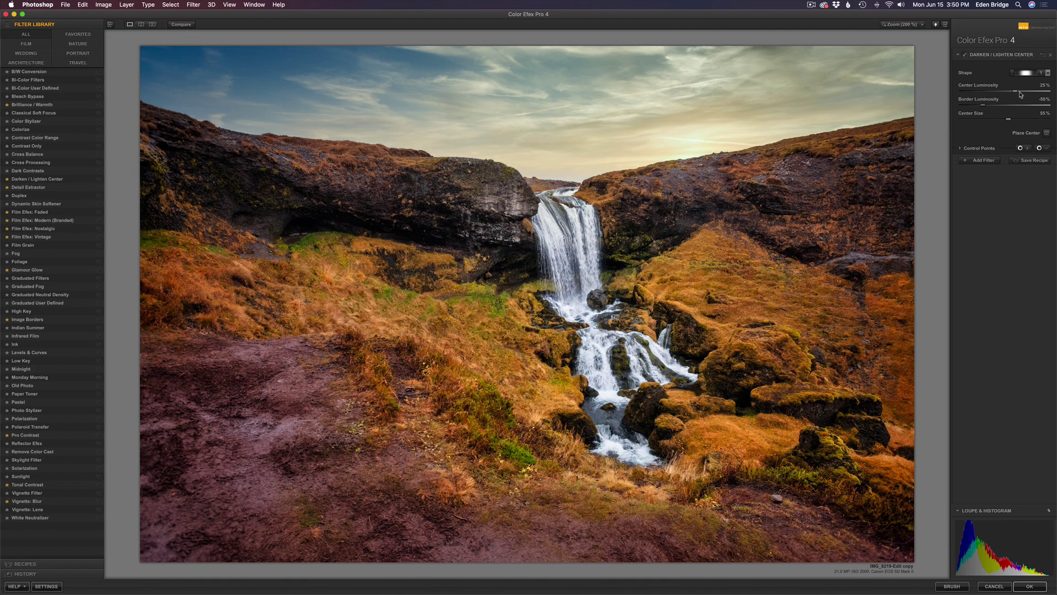
mouse_move(1016, 91)
mouse_down()
mouse_move(1001, 92)
mouse_move(1015, 94)
mouse_up()
drag(1009, 121, 996, 120)
- Compare the photo before and after the Darken / Lighten Center effect
click(187, 25)
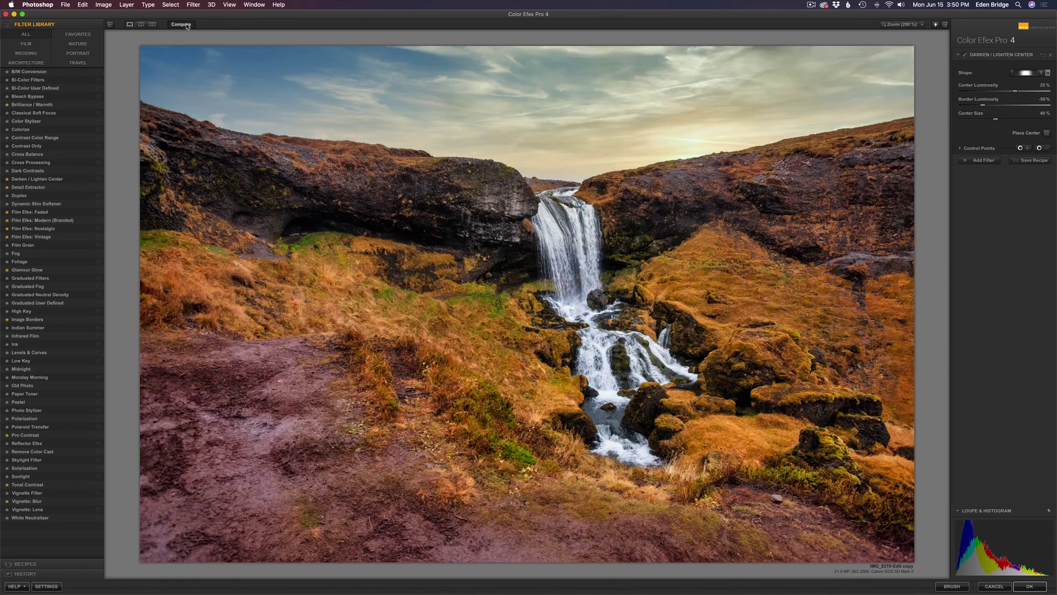
click(187, 25)
click(187, 25)
click(187, 25)
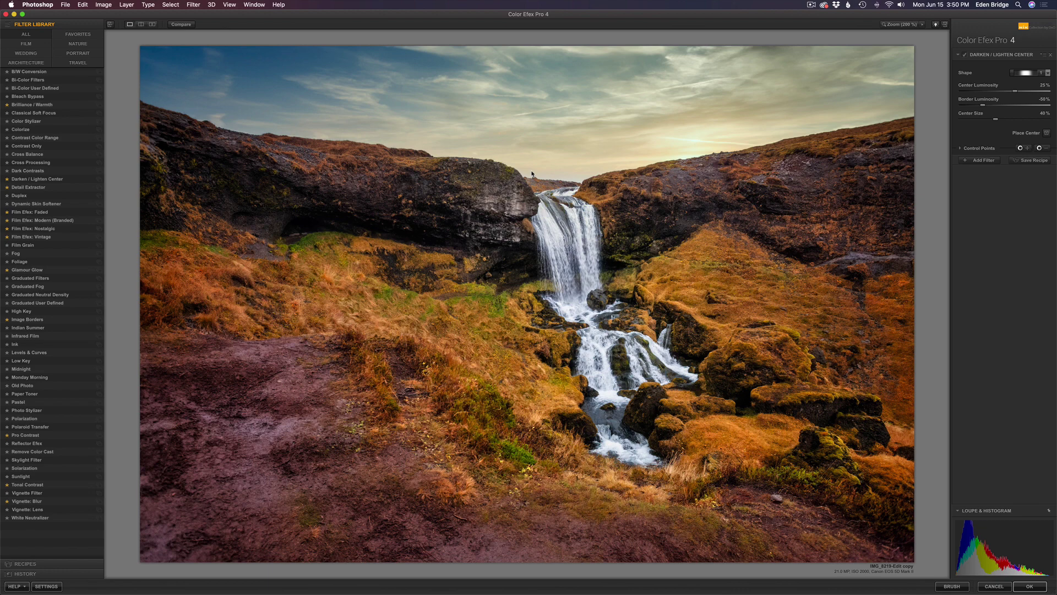
- Apply the Darken / Lighten Center effect to the Photoshop document and minimize the Nik Collection Selective Tool
click(1029, 586)
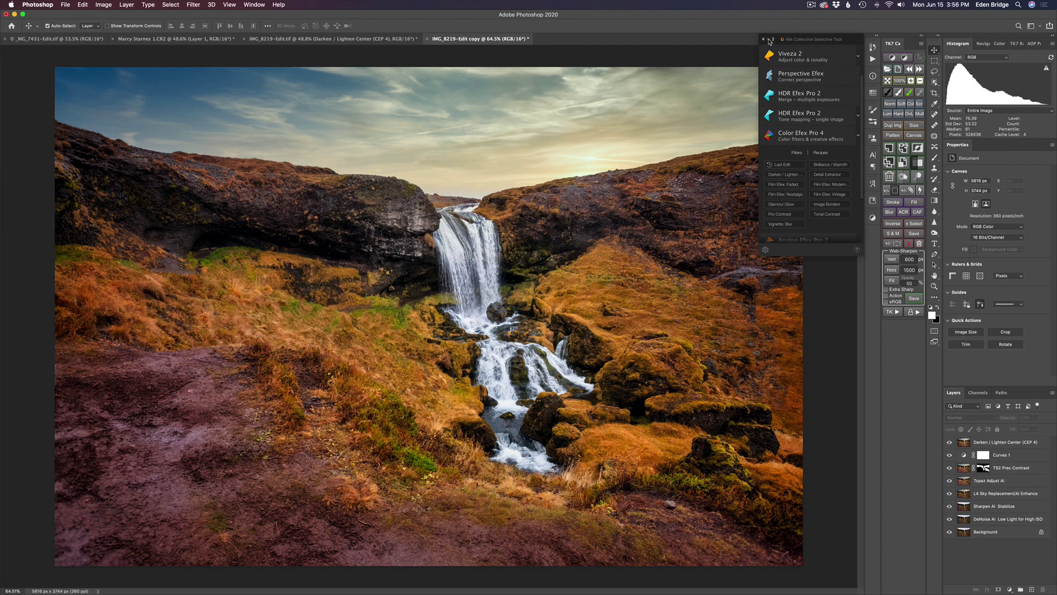
click(771, 41)
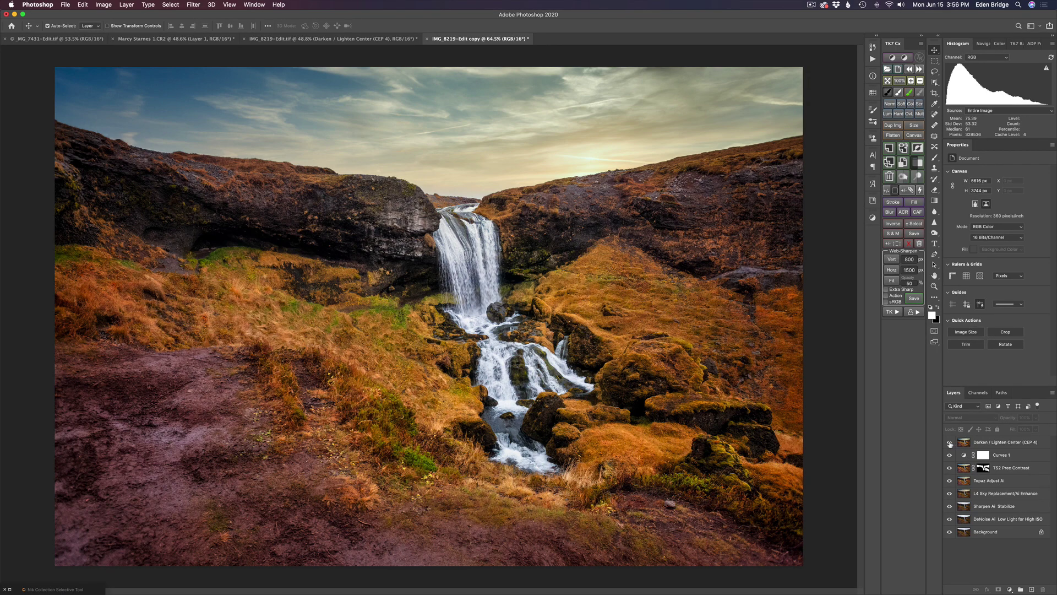
- Compare the photo with the Darken / Lighten Center layer hidden and shown, and the Background layer alone against all layers
click(949, 443)
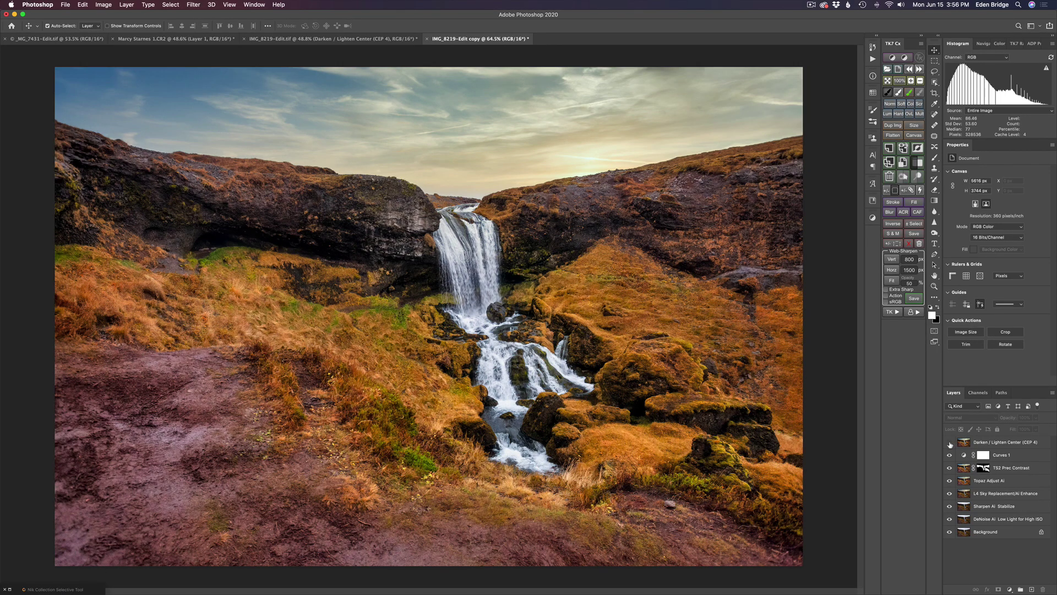
click(949, 443)
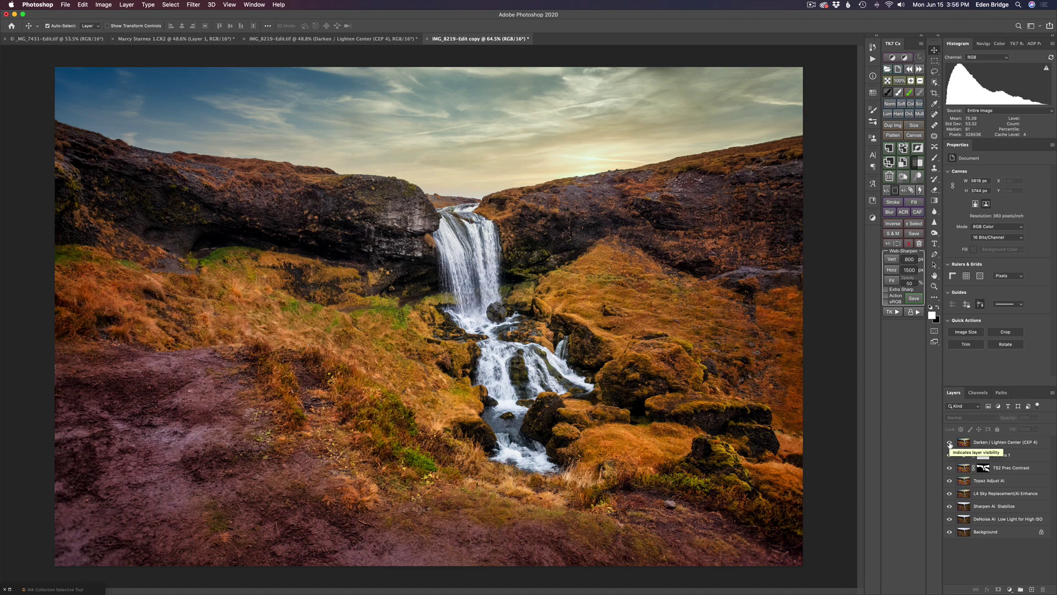
alt+click(949, 532)
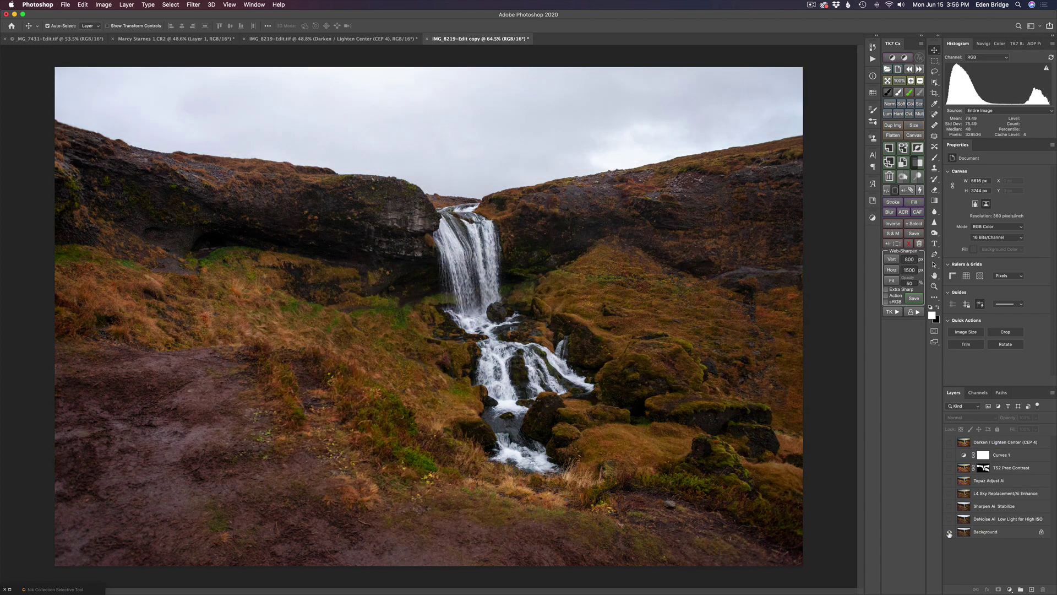
alt+click(949, 532)
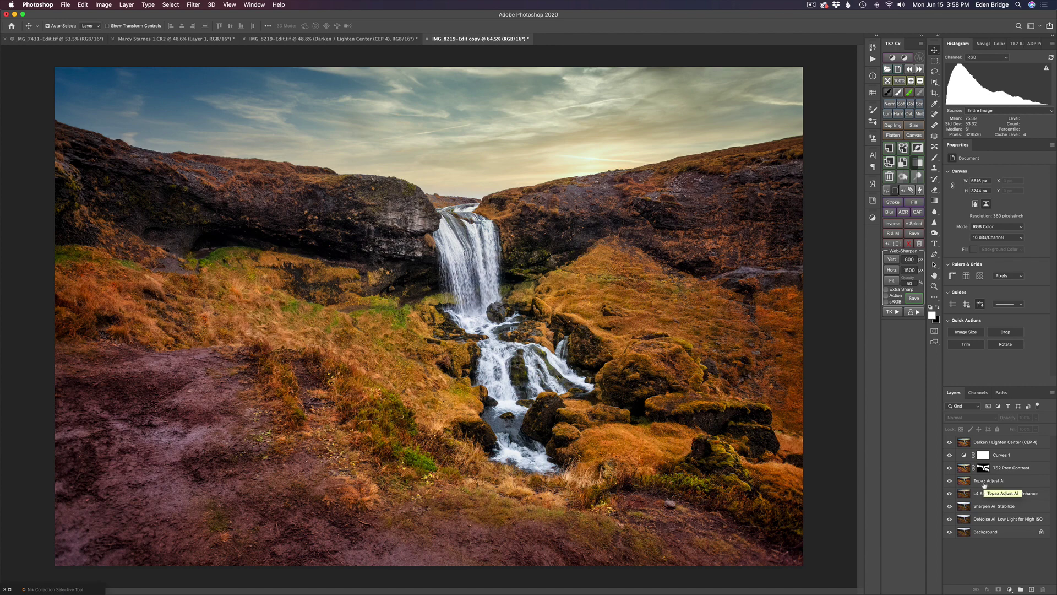
- Select the Topaz Adjust AI layer and the TS2 Prec Contrast layer in turn to review their layer settings
click(983, 483)
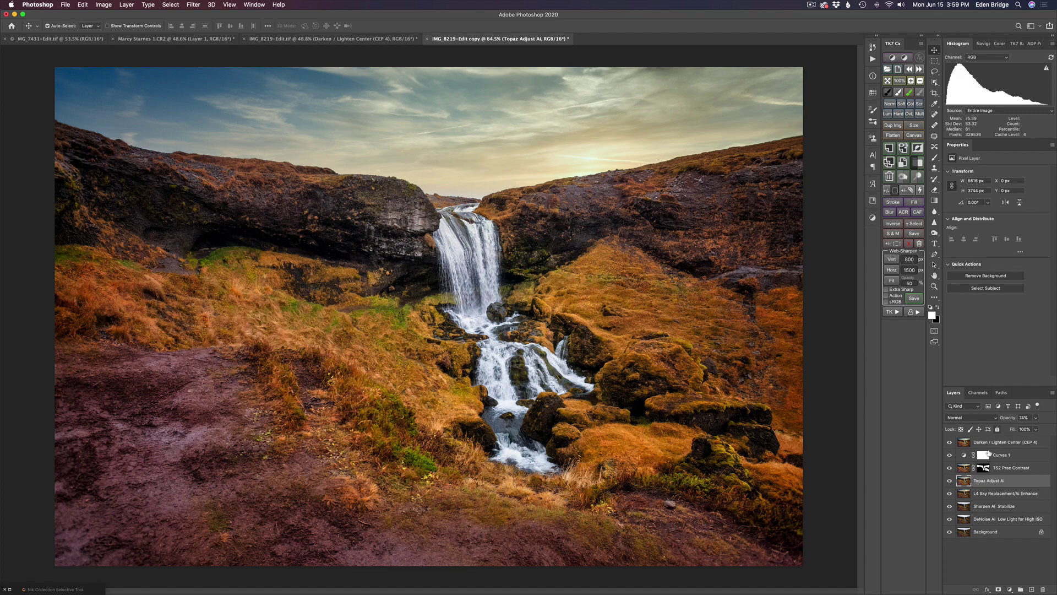
click(962, 469)
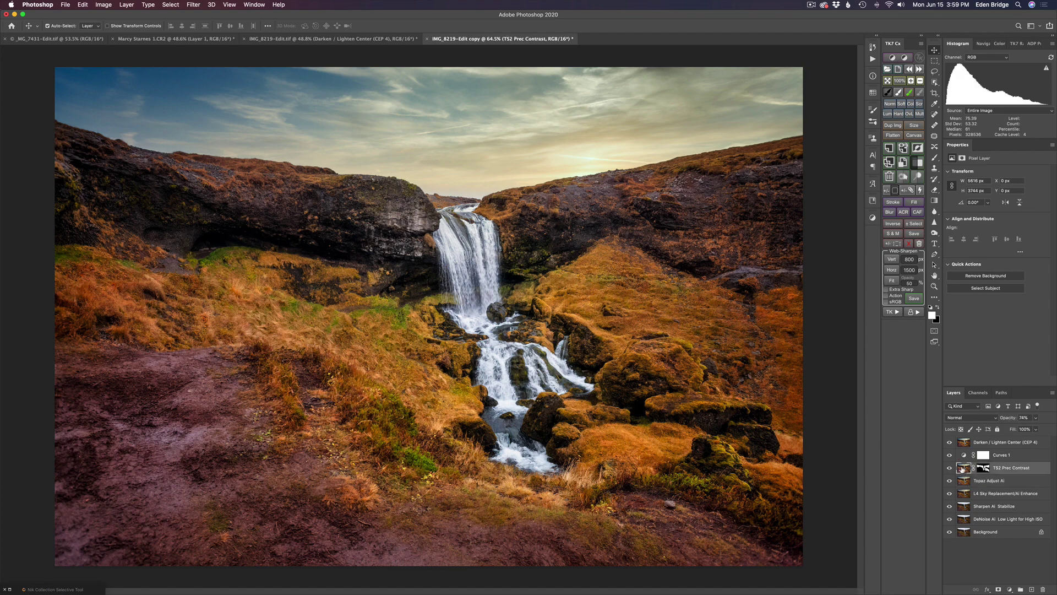